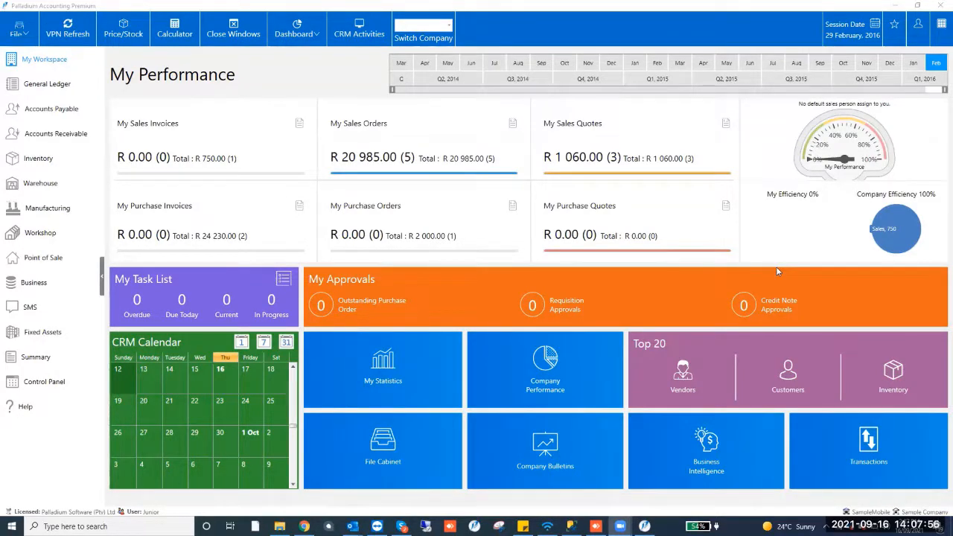
Switch to the remote phone session and browse the mobile app's side menu and home module tiles
click(596, 527)
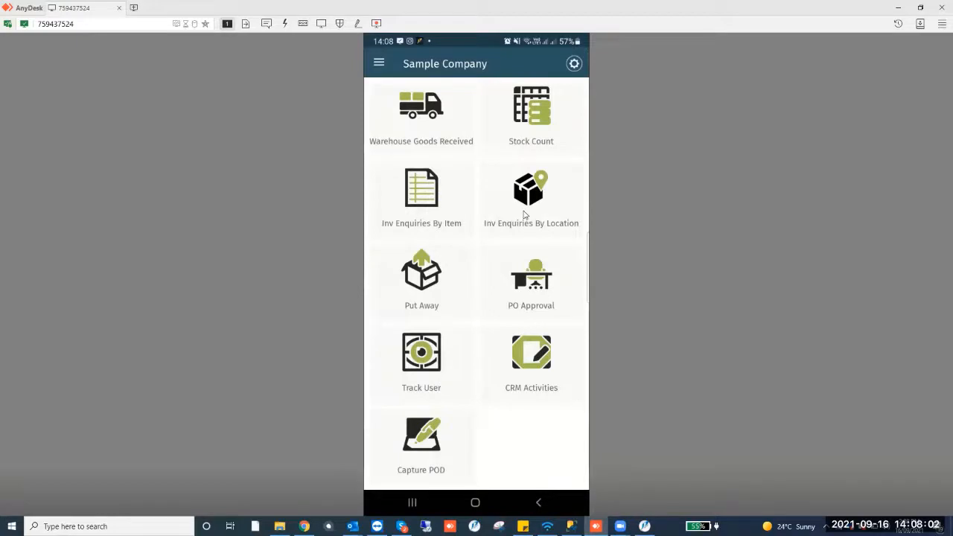
scroll(524, 215, up, 5)
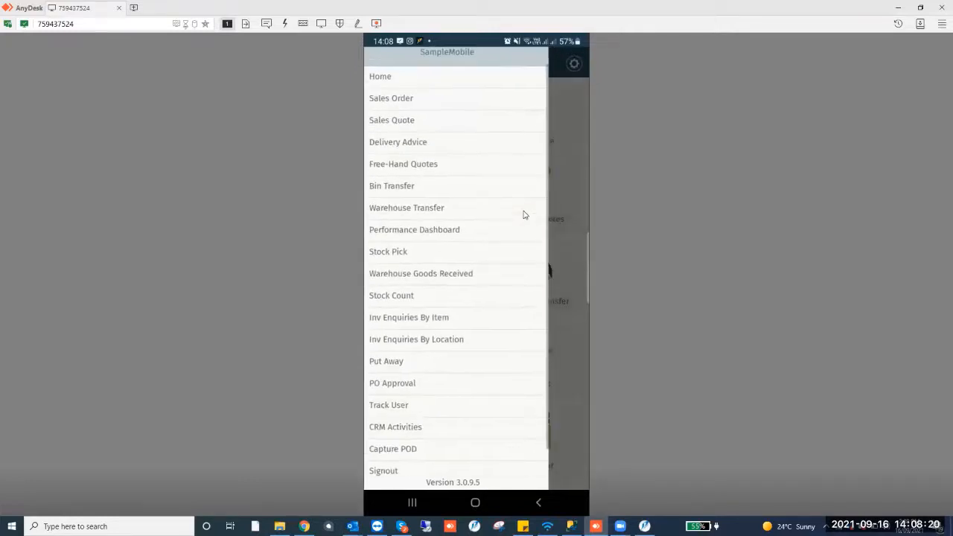
scroll(523, 215, up, 3)
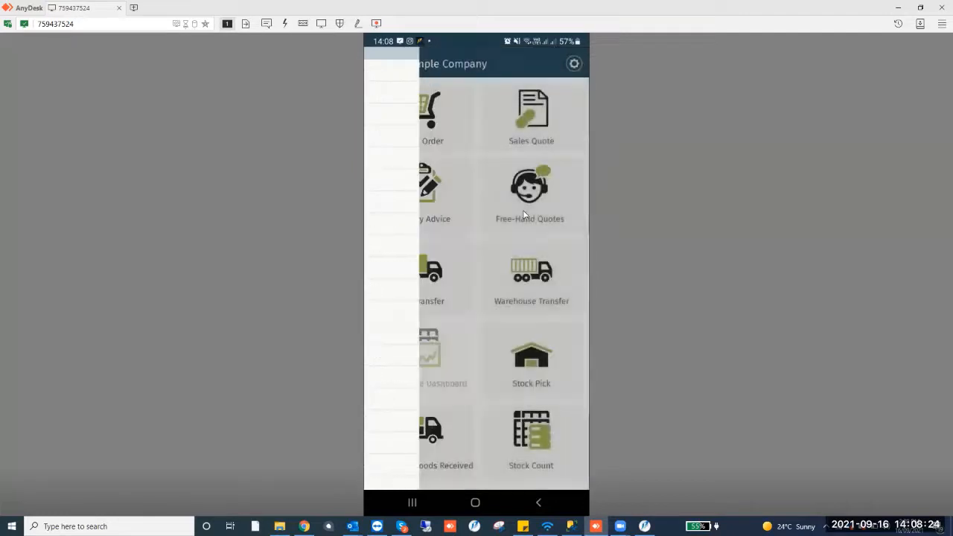
scroll(524, 214, down, 4)
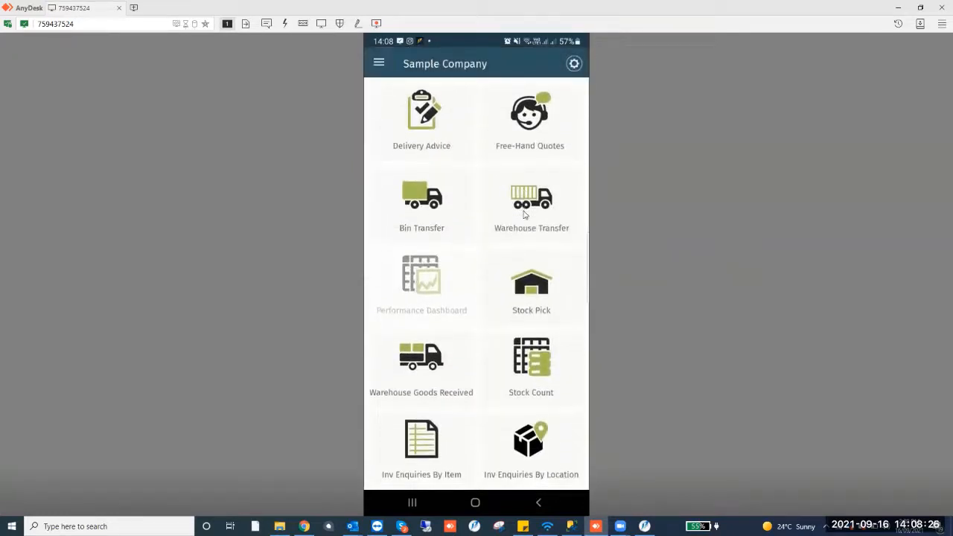
scroll(524, 215, down, 1)
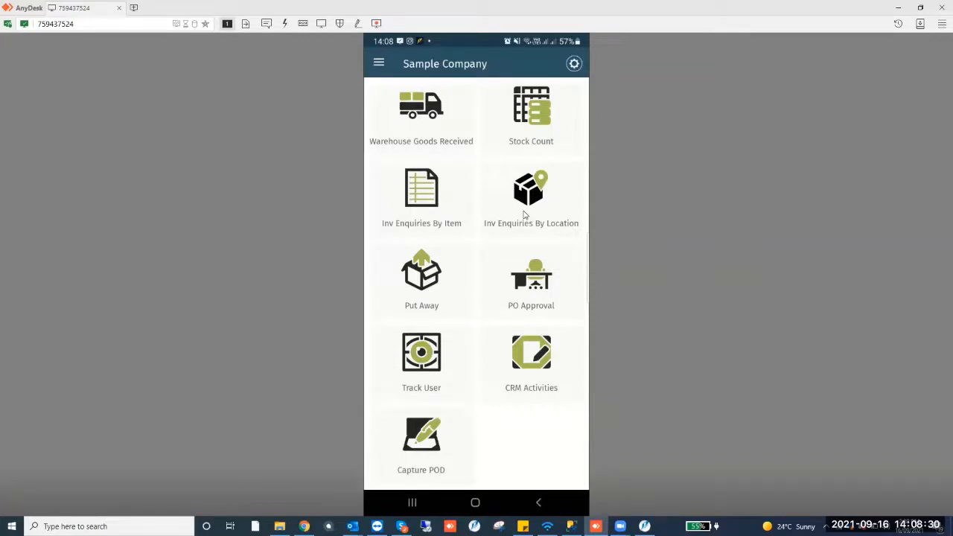
scroll(524, 215, up, 5)
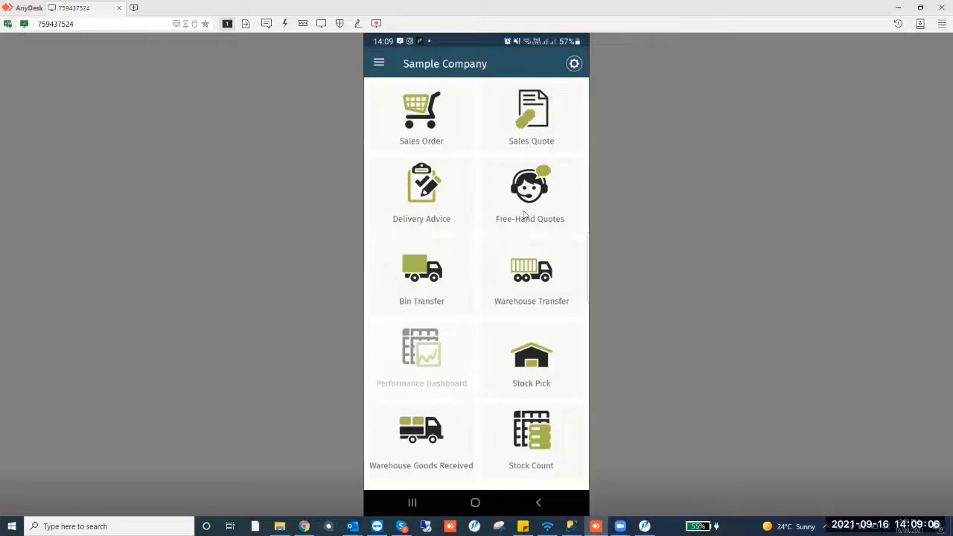
scroll(524, 214, down, 3)
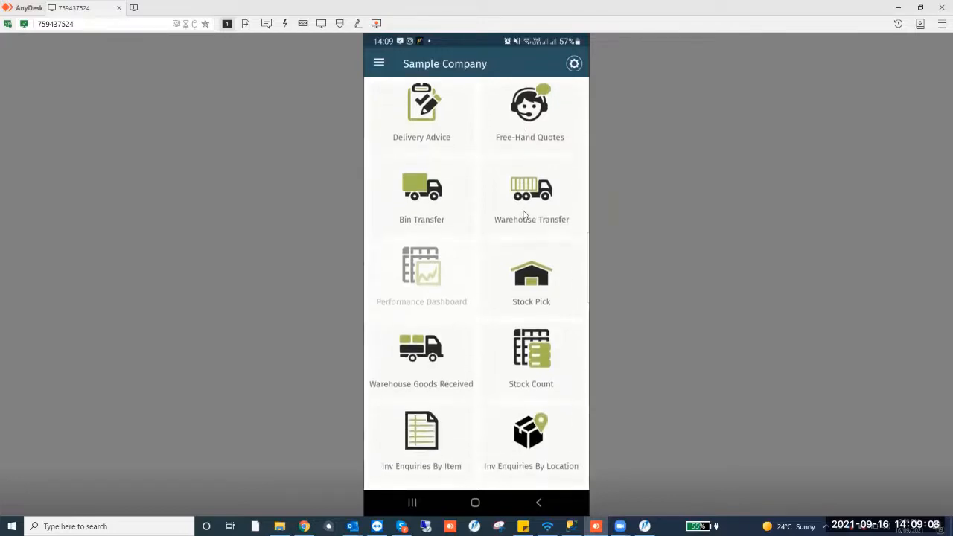
scroll(524, 214, down, 2)
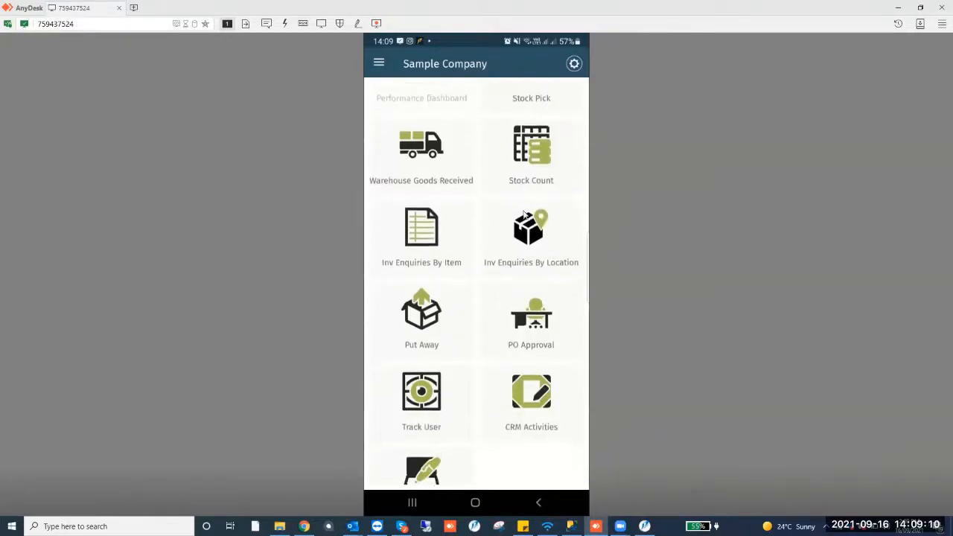
scroll(525, 214, down, 1)
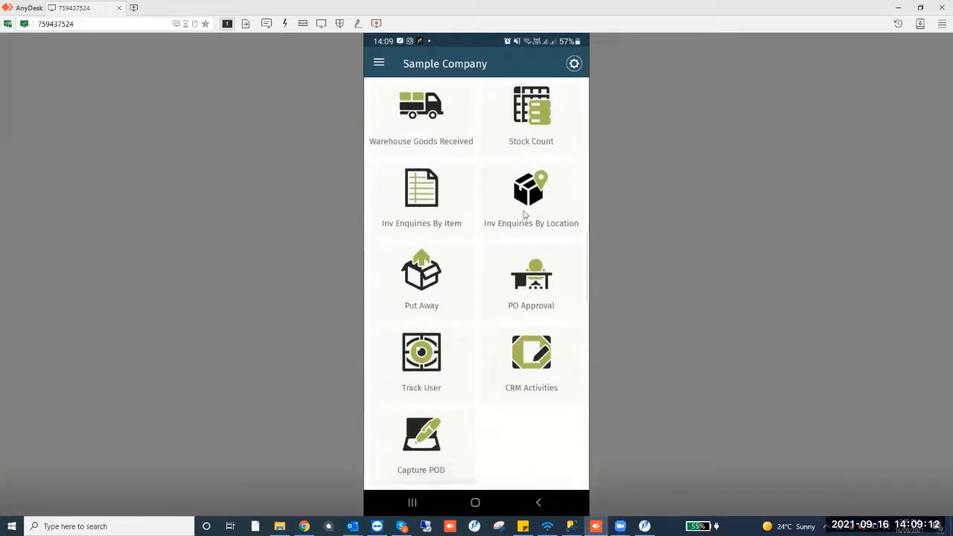
scroll(525, 215, down, 1)
scroll(525, 215, up, 1)
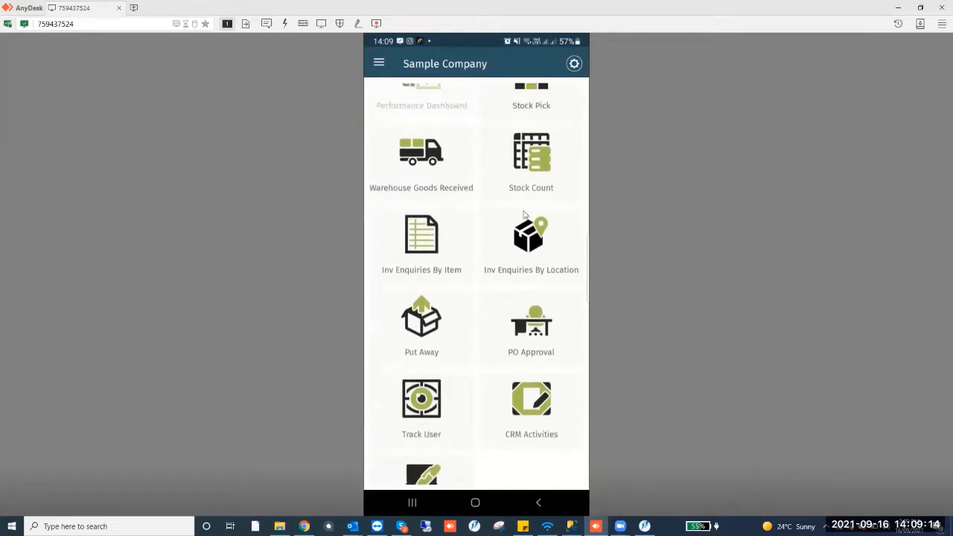
scroll(525, 215, down, 1)
scroll(524, 215, up, 5)
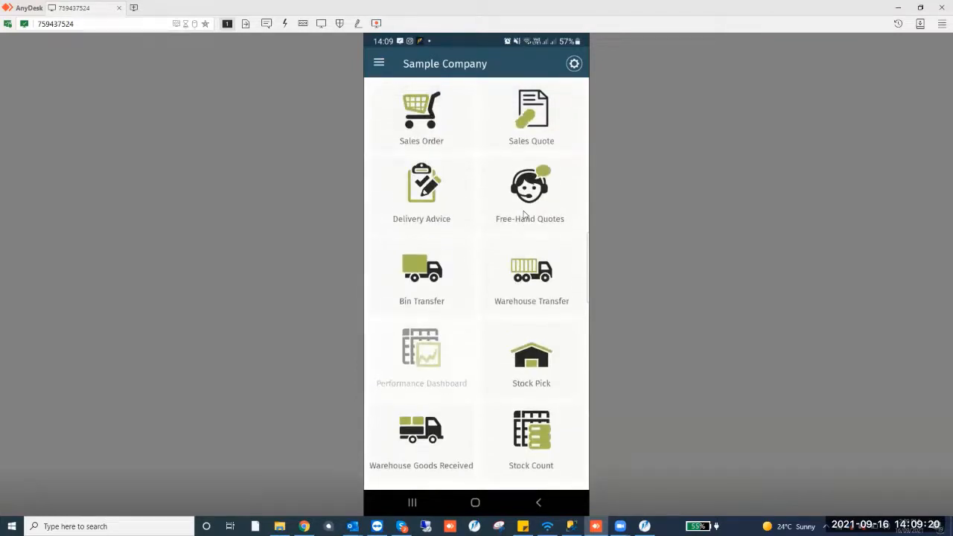
scroll(525, 215, down, 2)
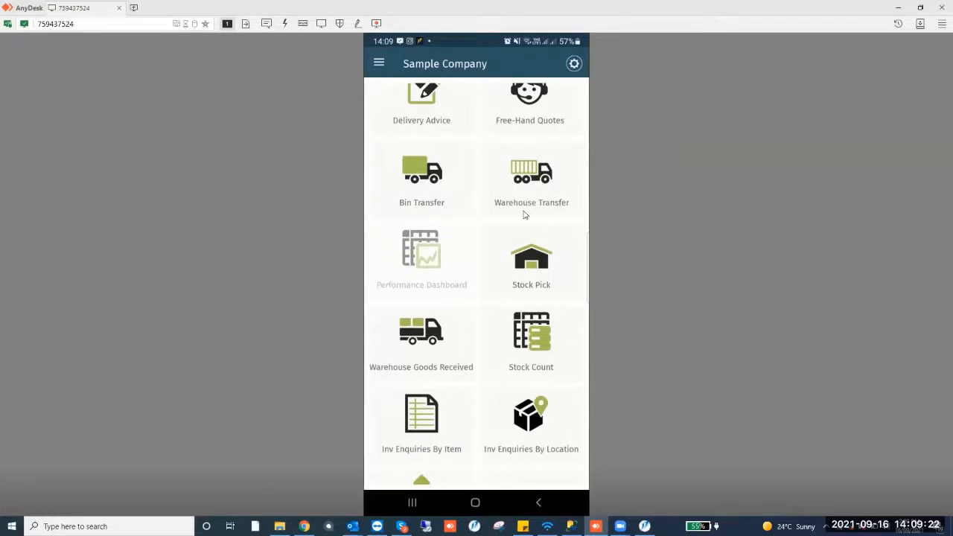
scroll(524, 215, down, 2)
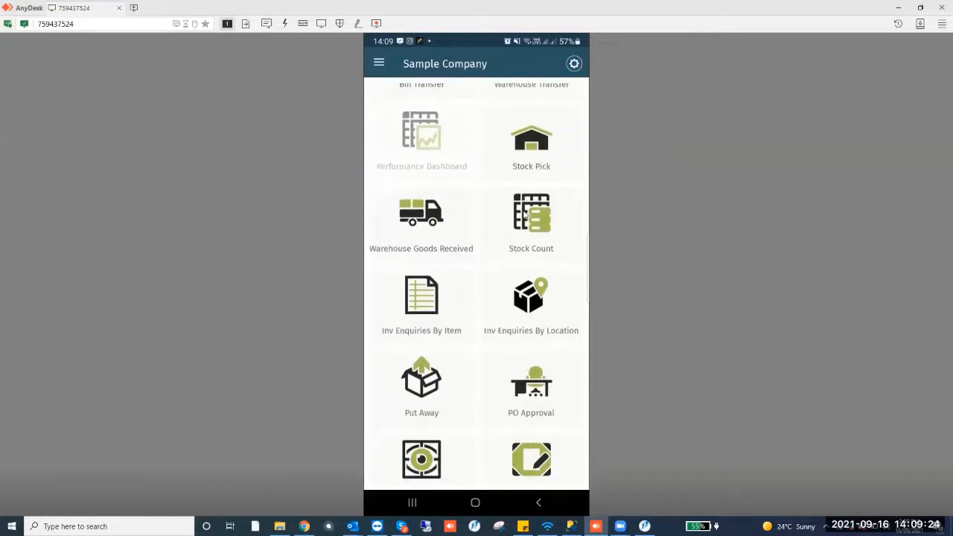
scroll(524, 214, up, 1)
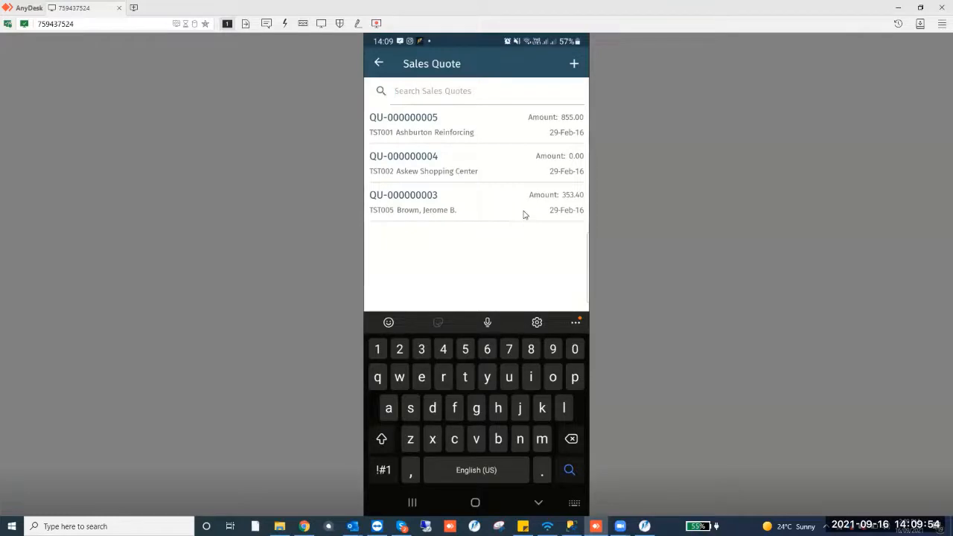
Start a new sales quote and choose Ashburton Reinforcing as its customer
click(573, 64)
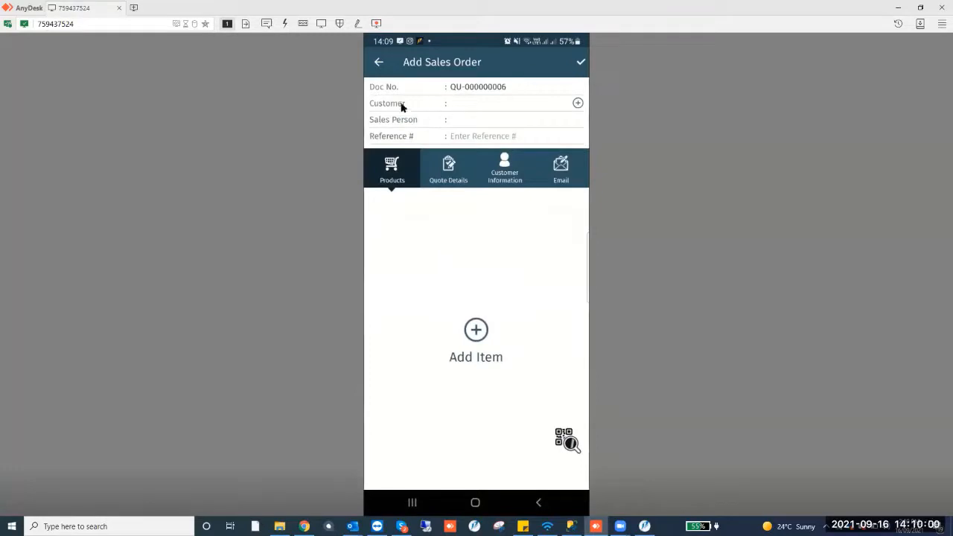
click(578, 103)
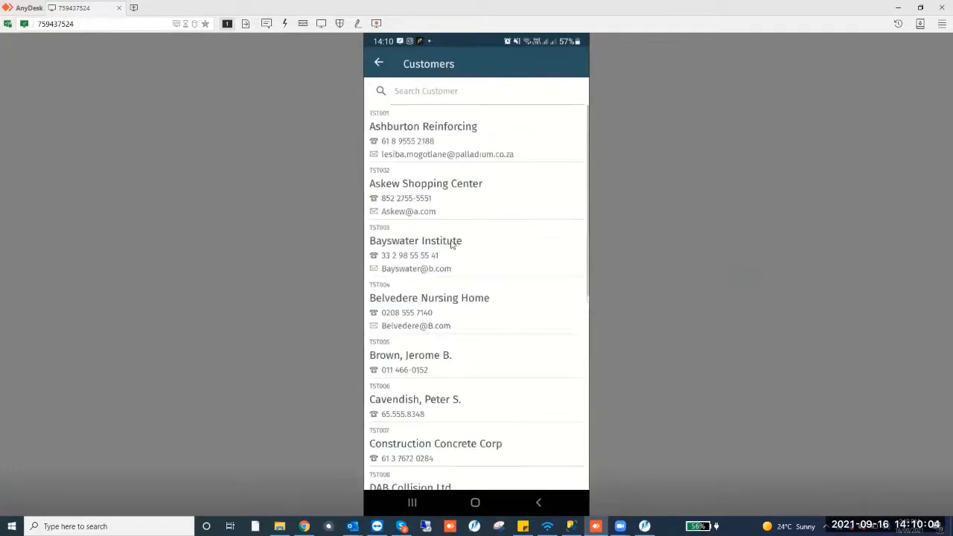
click(447, 139)
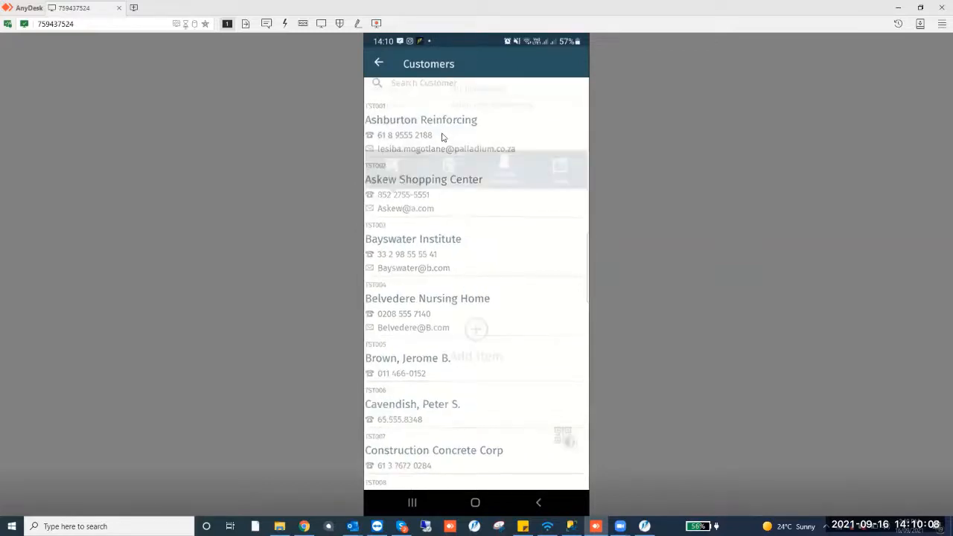
click(470, 126)
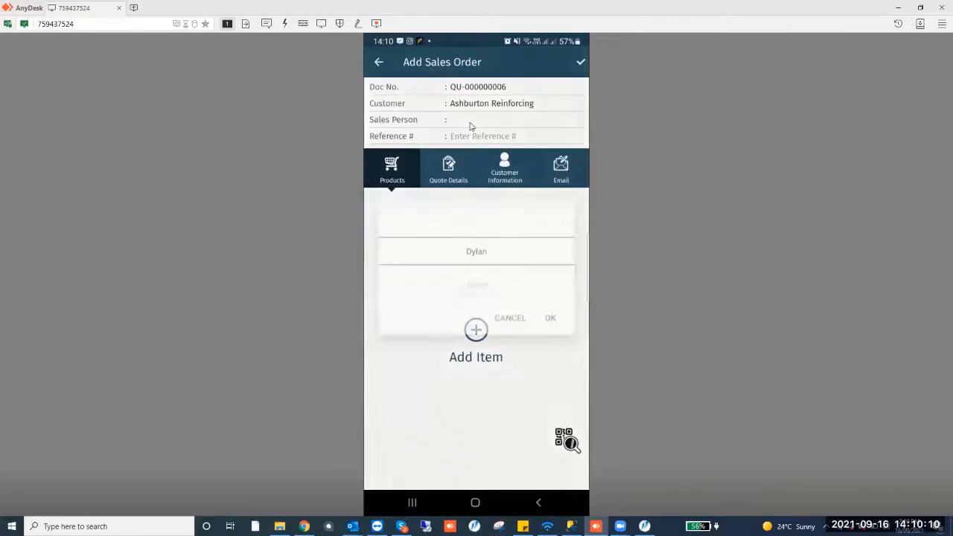
Set the sales person to Junior and enter John as the reference
scroll(481, 256, down, 1)
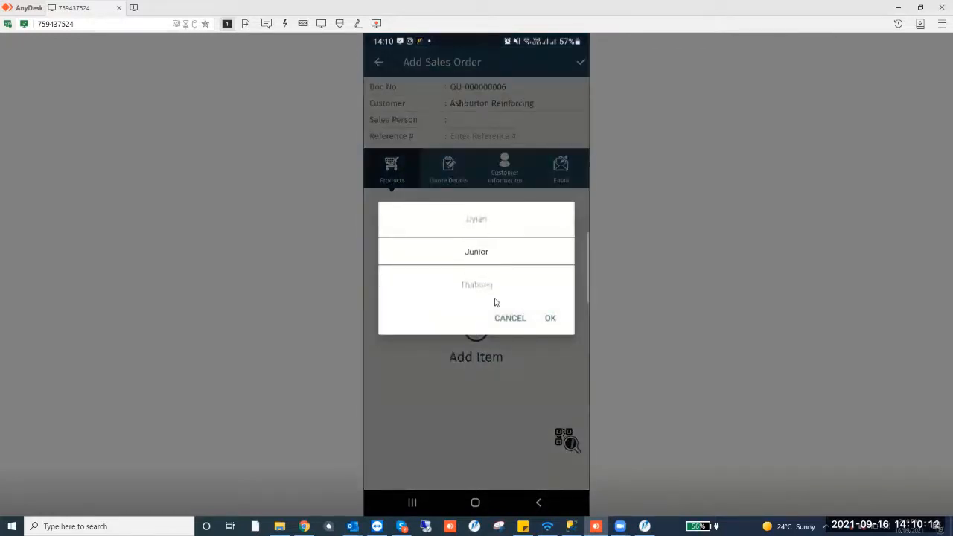
click(551, 318)
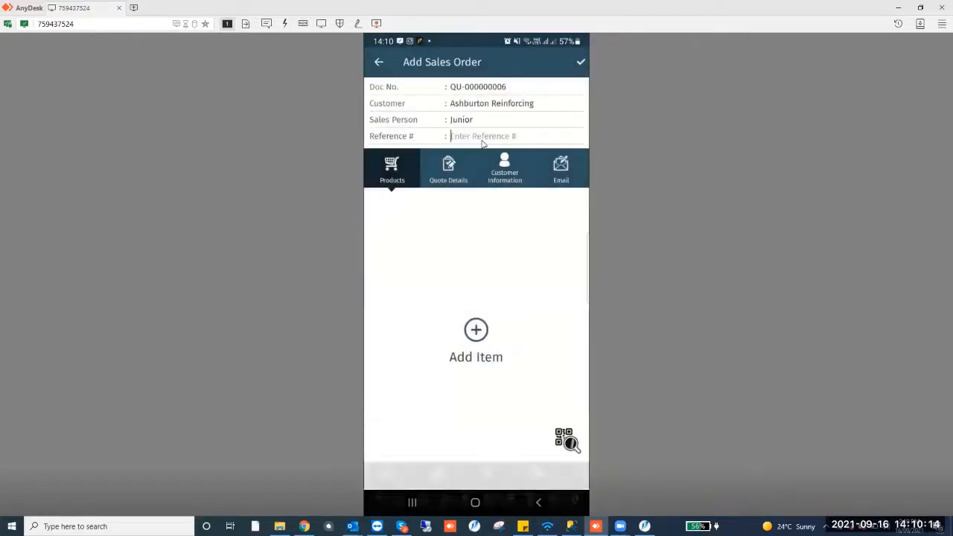
click(482, 140)
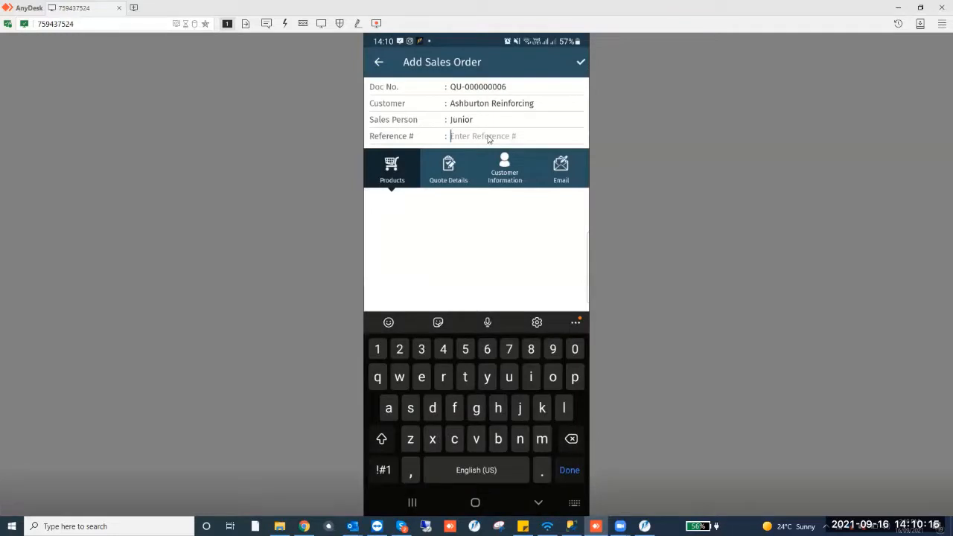
text(John)
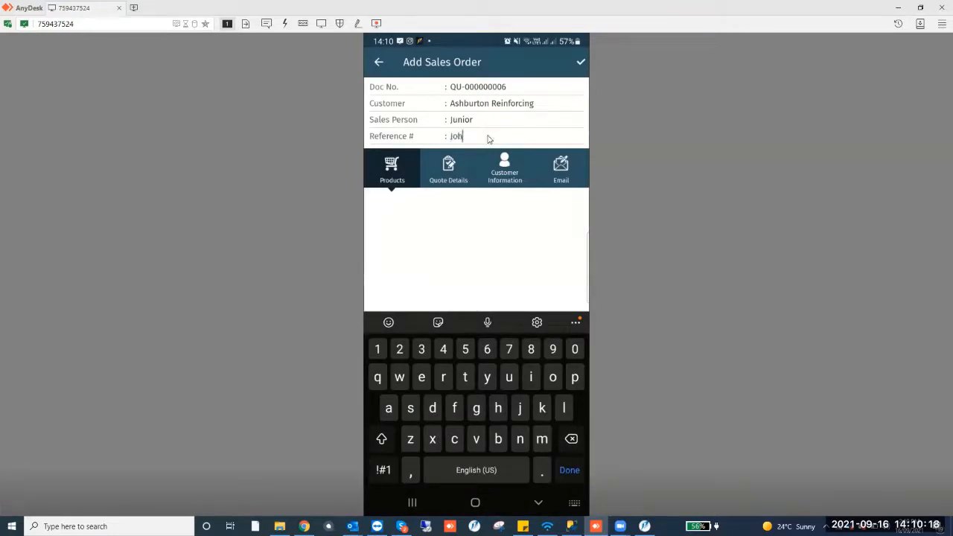
click(450, 270)
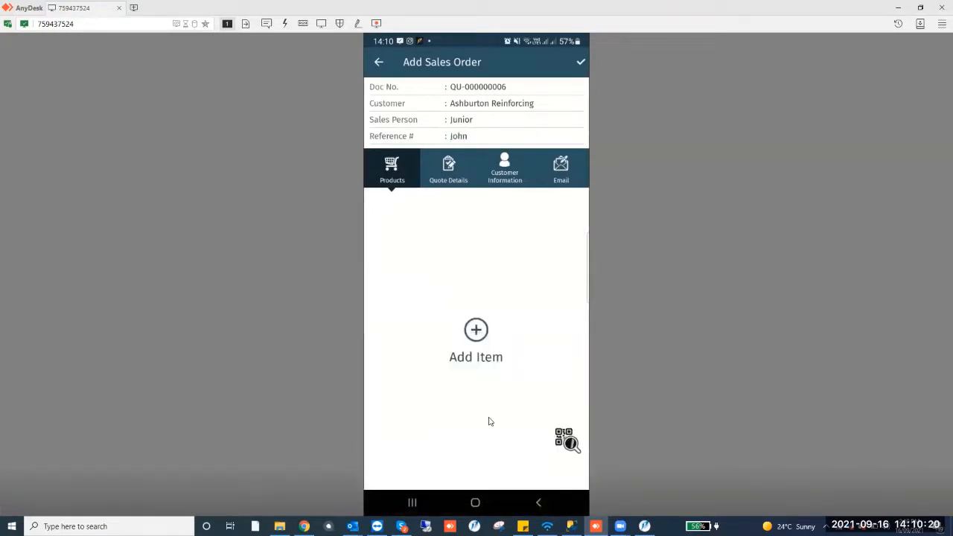
Add the Inventory Item product and change its stock location to DEFAULT
click(477, 328)
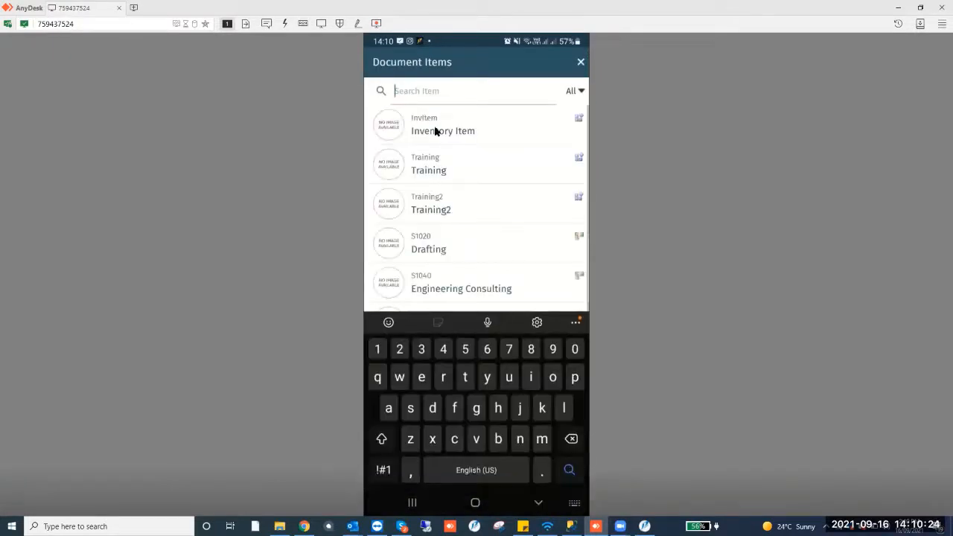
click(436, 131)
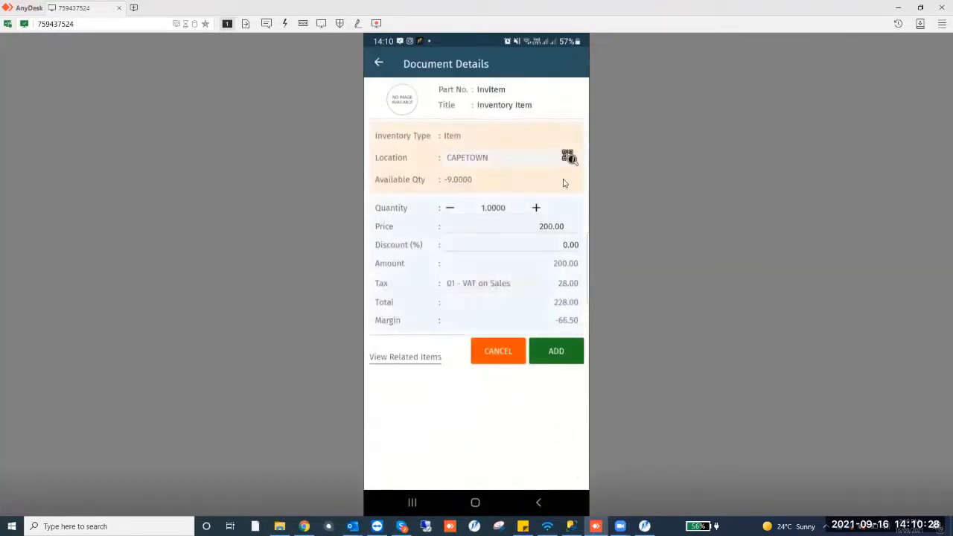
click(500, 157)
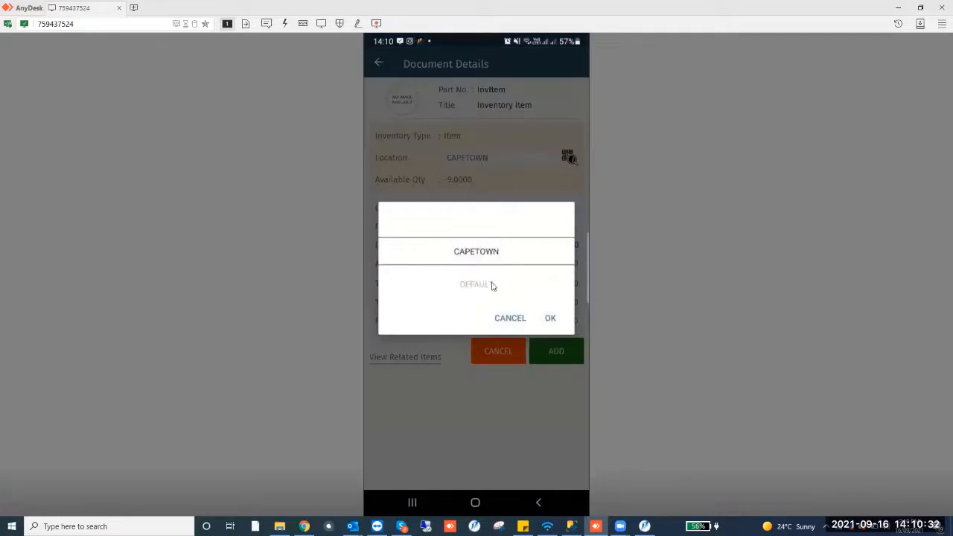
drag(497, 292, 496, 192)
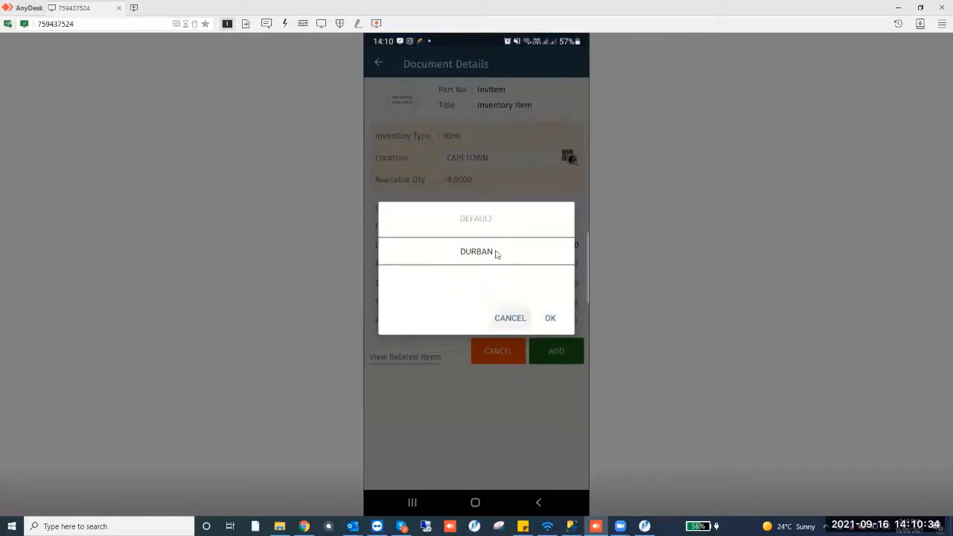
scroll(490, 292, up, 1)
click(549, 324)
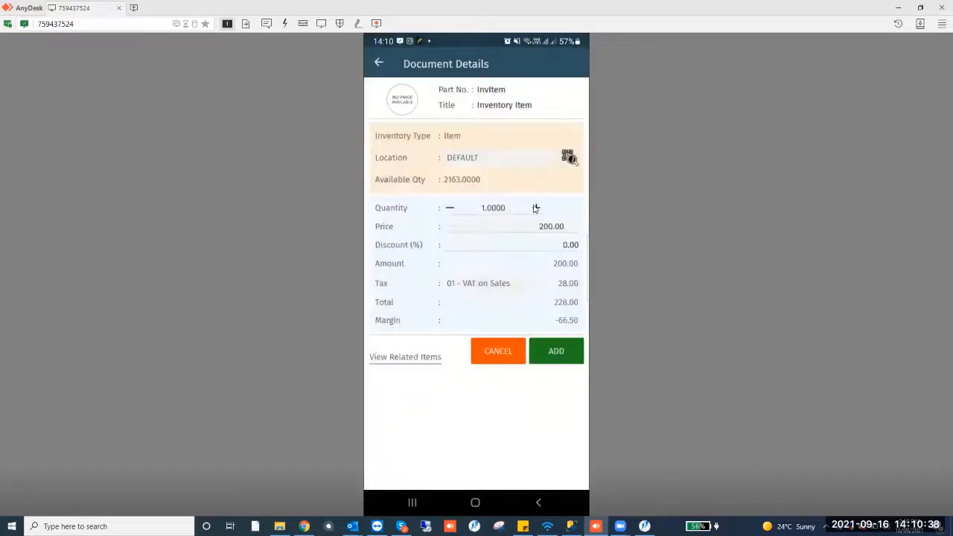
Raise the item quantity to 7 and add the line to the quote
click(535, 208)
click(535, 209)
click(535, 209)
click(536, 209)
click(536, 209)
click(537, 211)
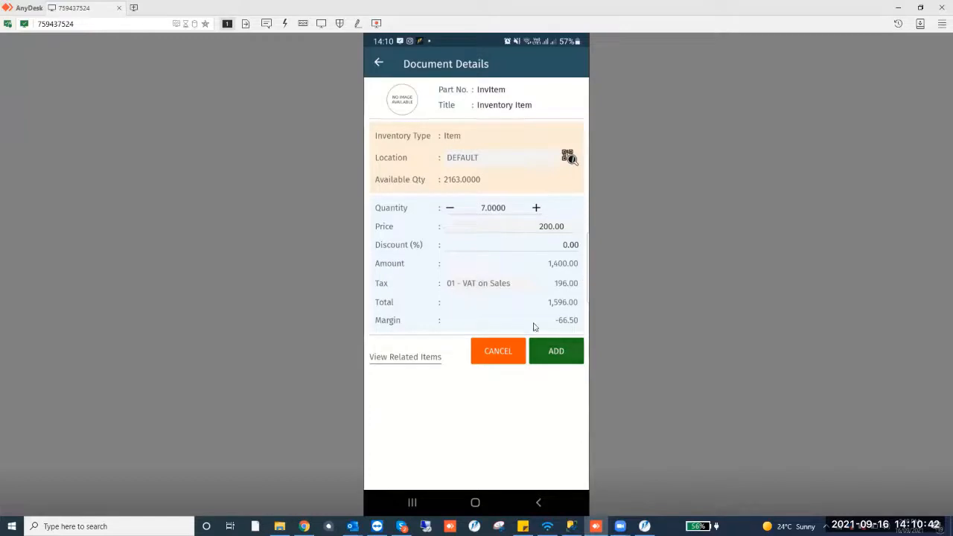
click(570, 361)
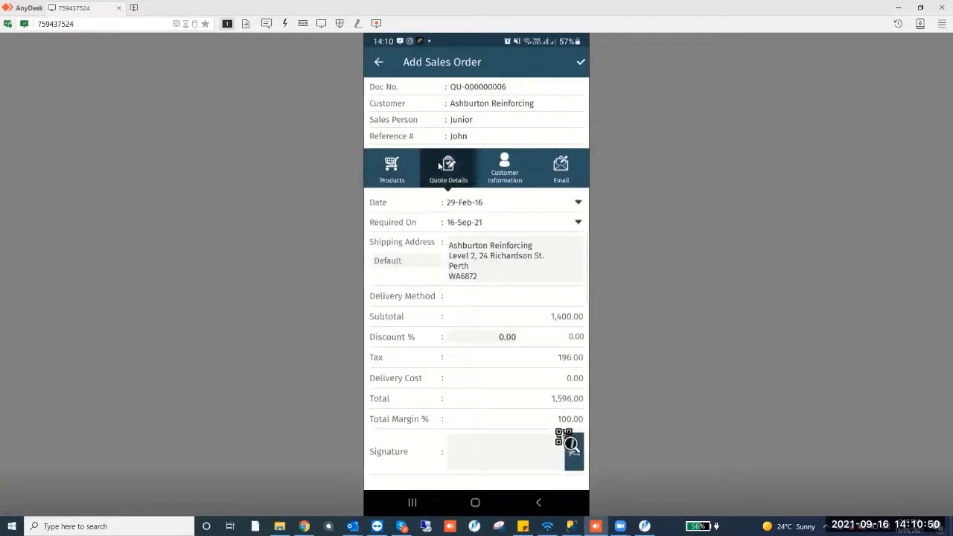
Set the quote's discount to 20 percent in the quote details
scroll(439, 166, down, 1)
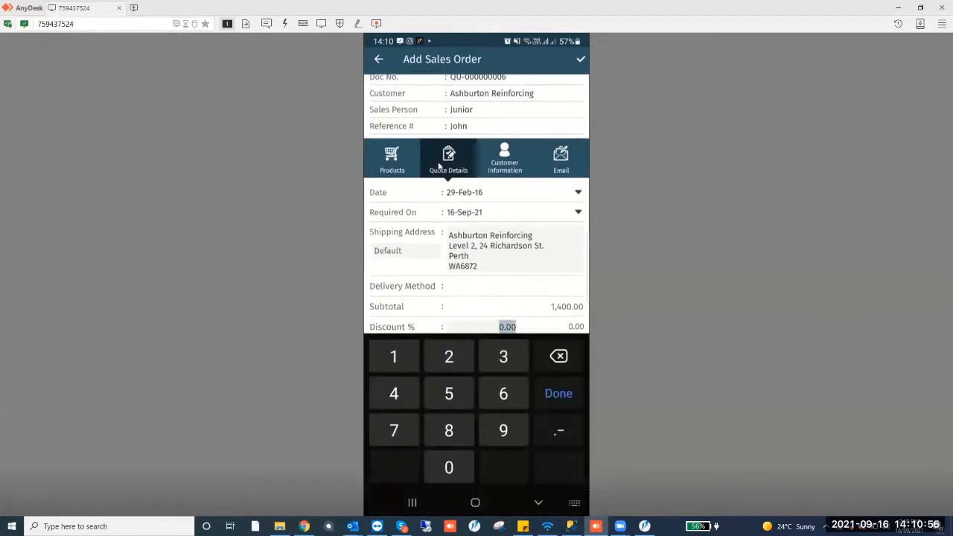
text(20)
key(Return)
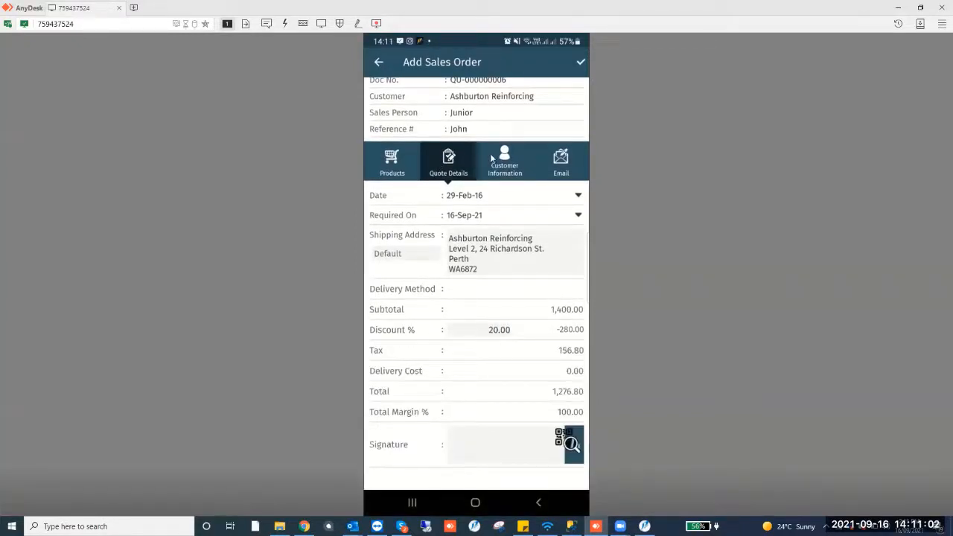
Review the customer information and email sections, returning to the products list
click(491, 156)
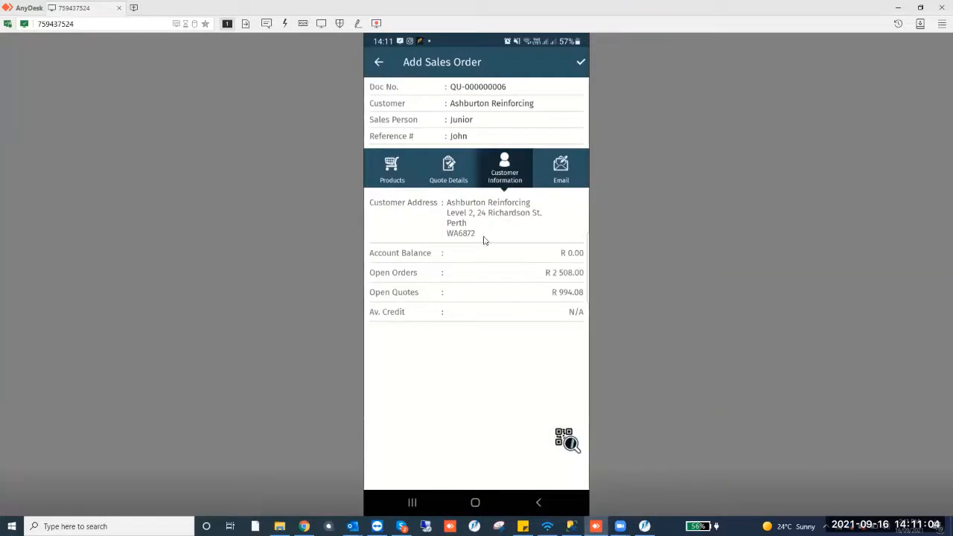
click(570, 172)
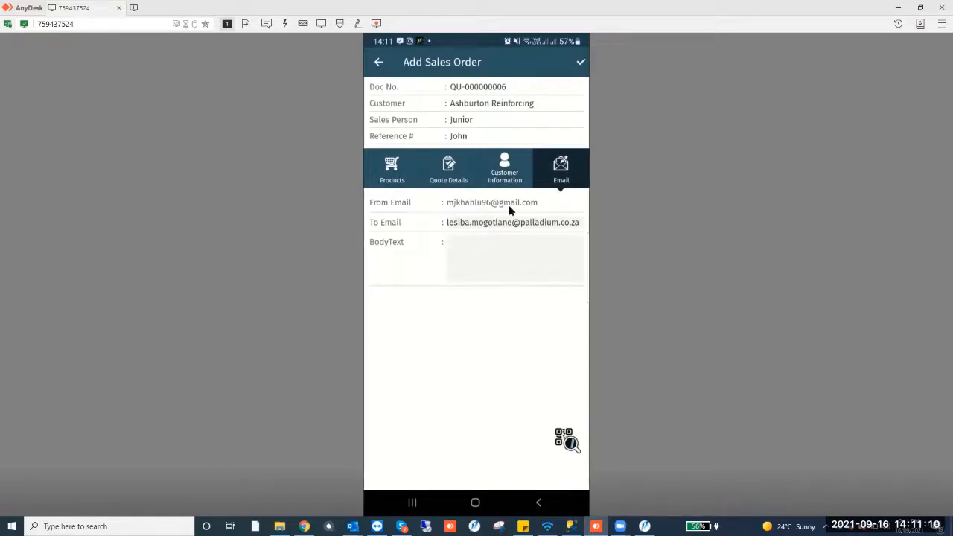
click(383, 166)
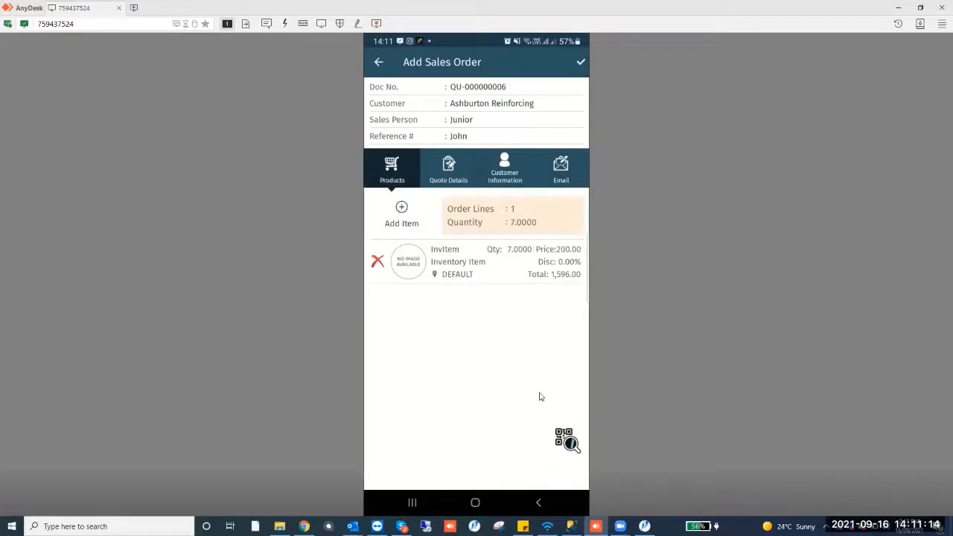
Sign the quote with a customer signature and save it without sending an email
click(581, 64)
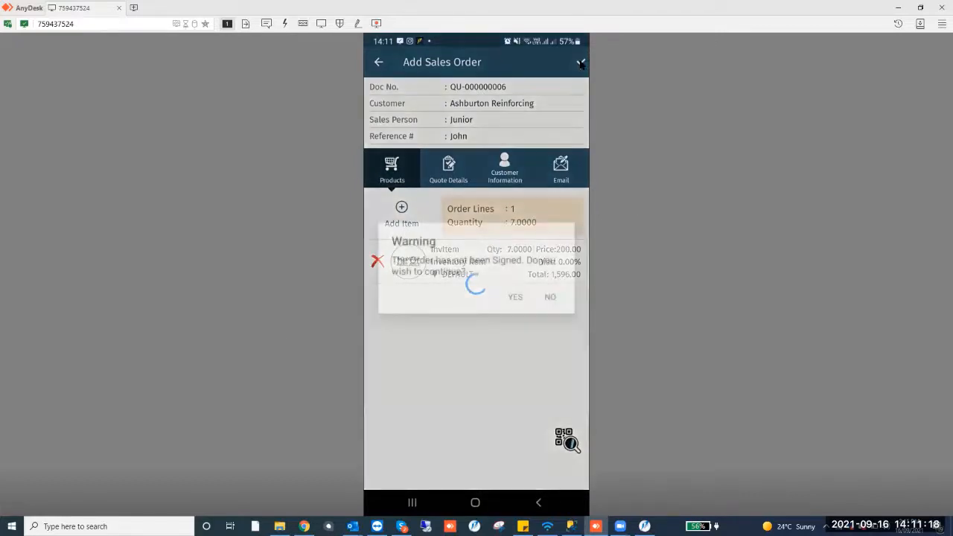
click(551, 297)
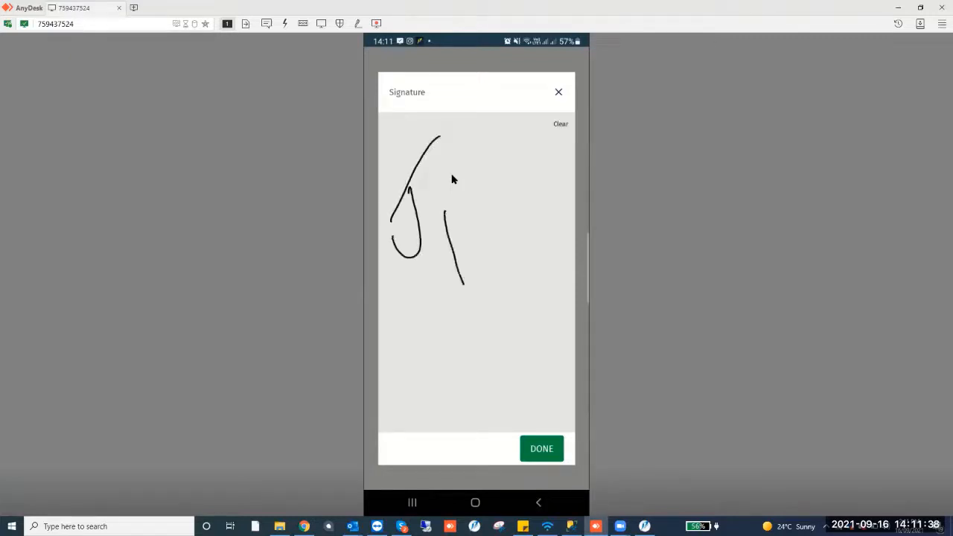
click(542, 450)
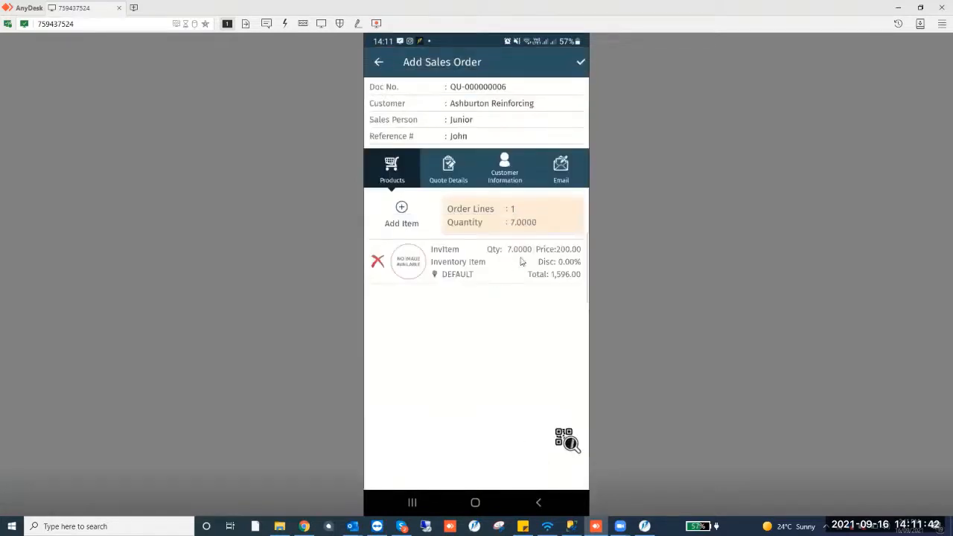
click(578, 62)
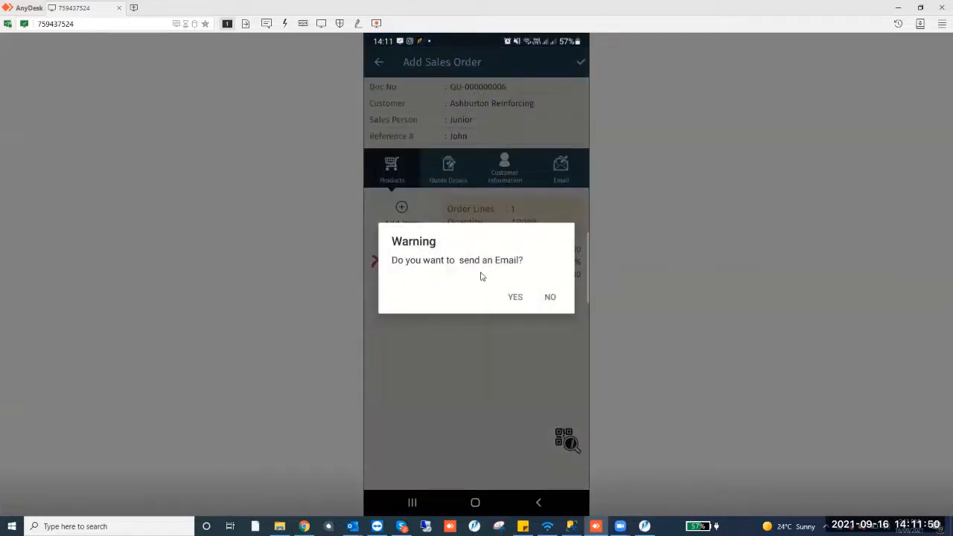
click(549, 297)
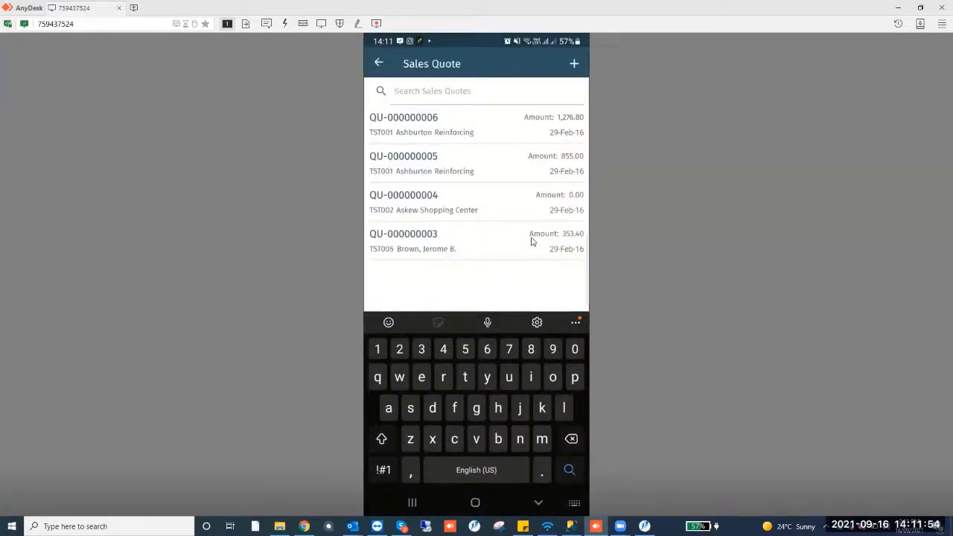
Open quote QU-000000006 and review its products and quote details before returning to the main menu
click(503, 124)
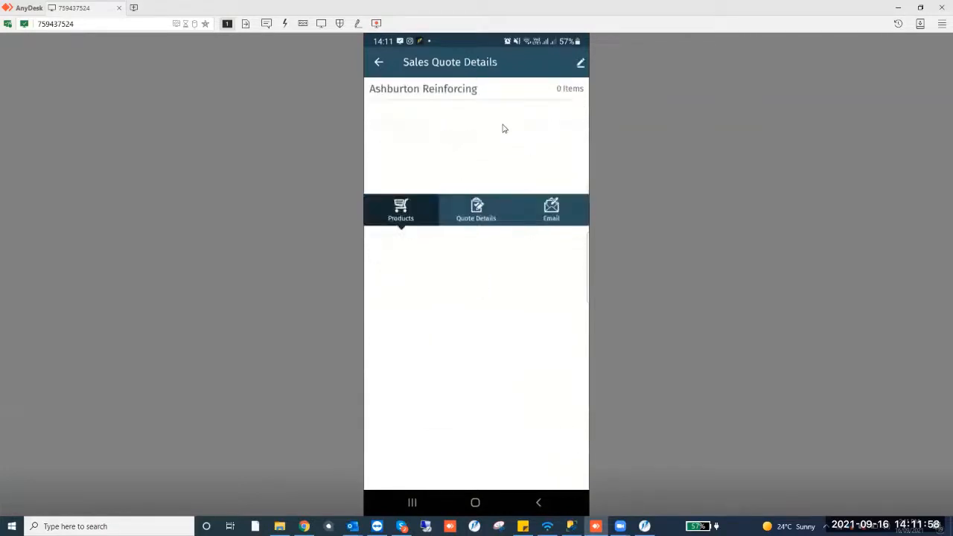
click(467, 218)
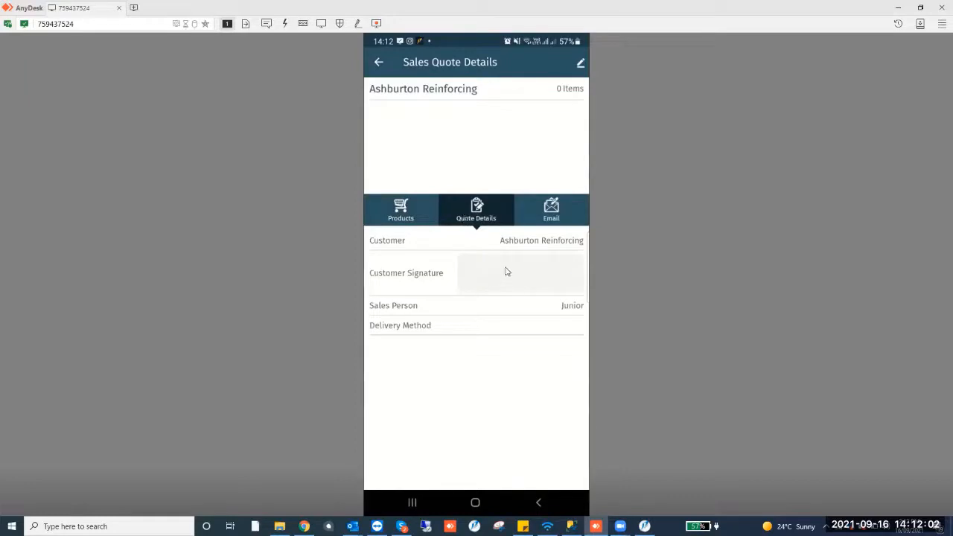
click(401, 213)
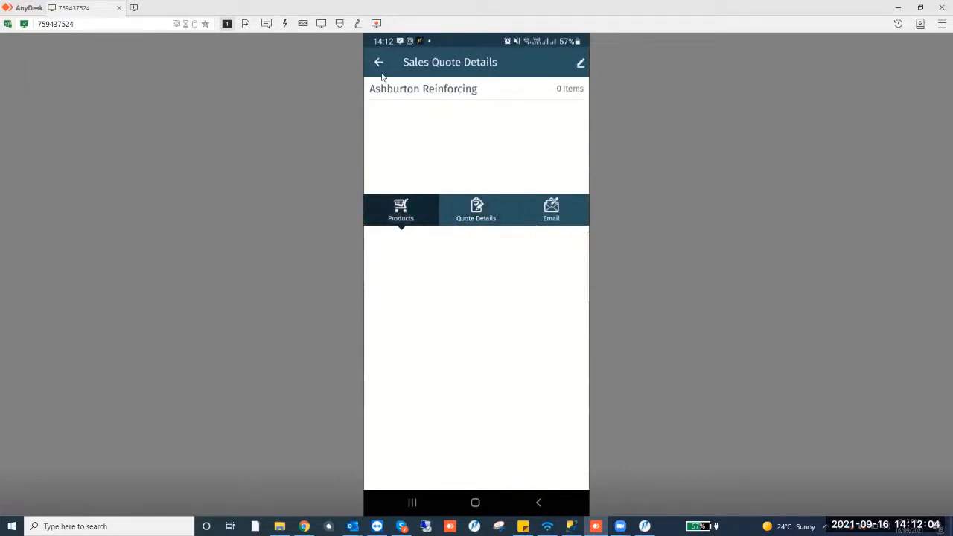
click(380, 62)
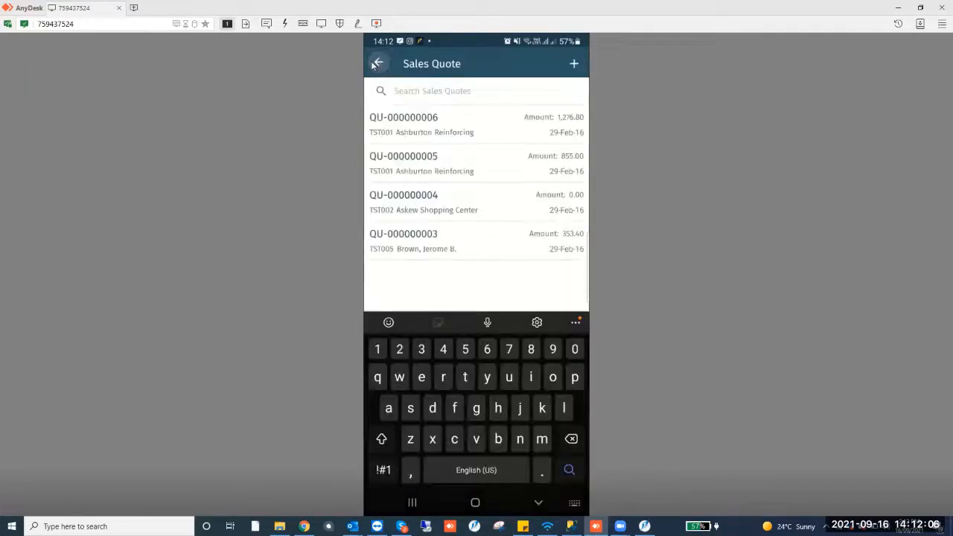
click(376, 64)
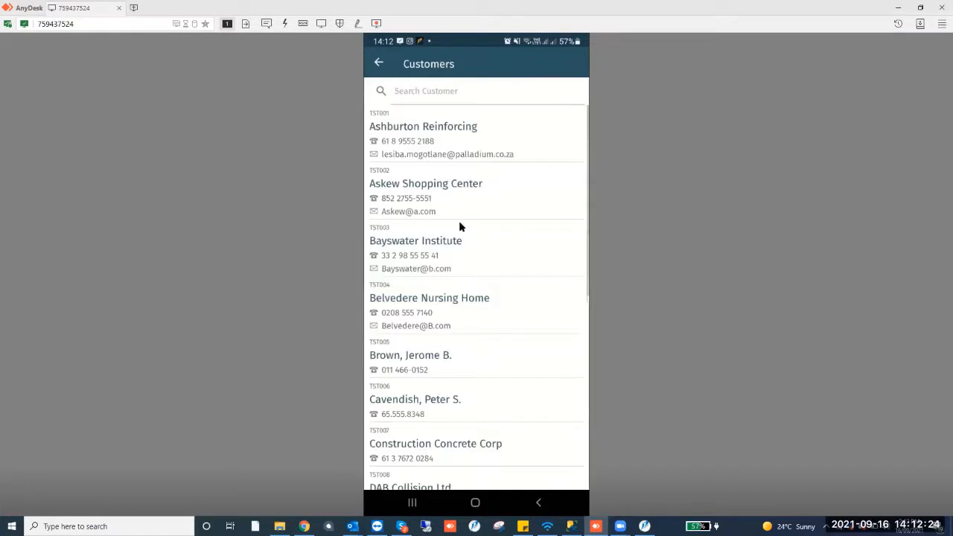
Start a sales order for Askew Shopping Center and set its sales person to Thabang
click(469, 203)
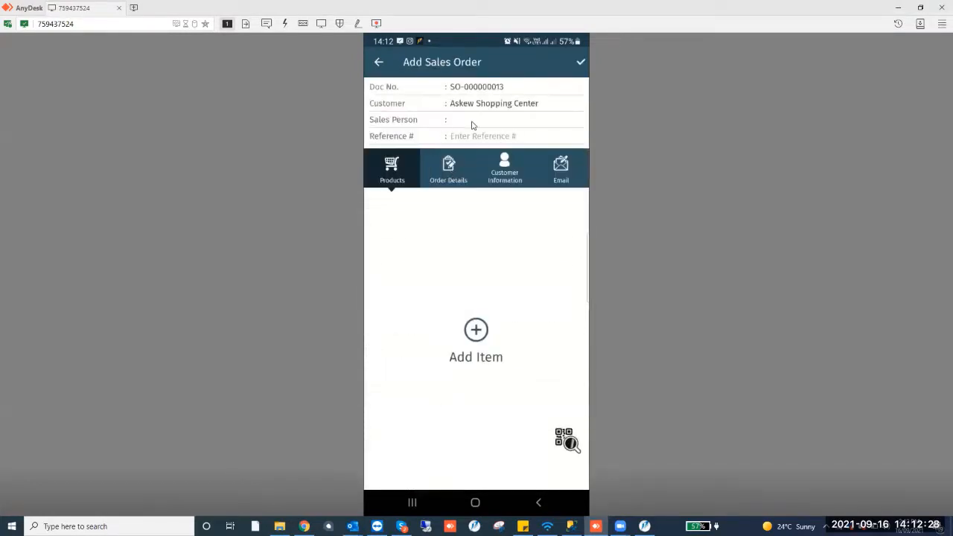
click(471, 124)
scroll(485, 289, down, 2)
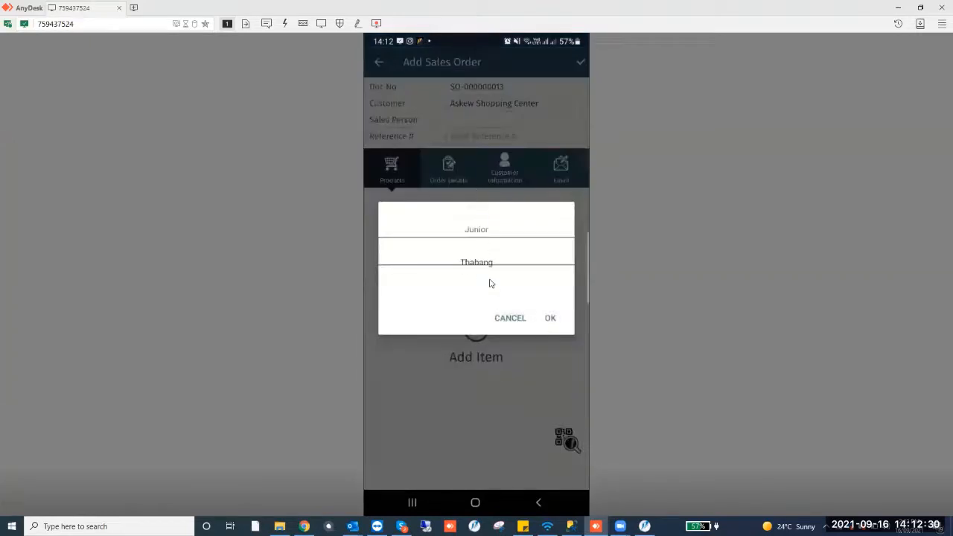
click(549, 318)
Add the Inventory Item to the sales order with quantity 3 from the CAPETOWN location
click(480, 333)
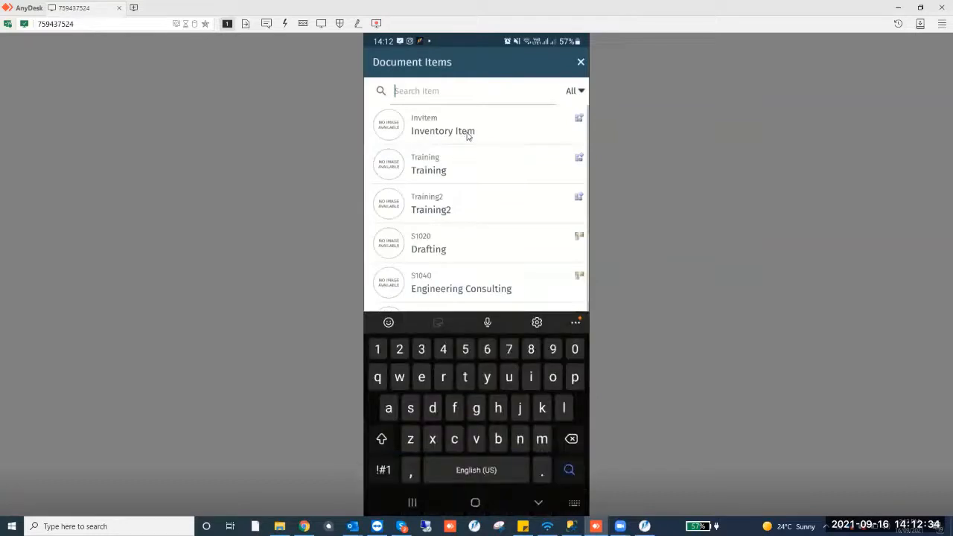
click(466, 136)
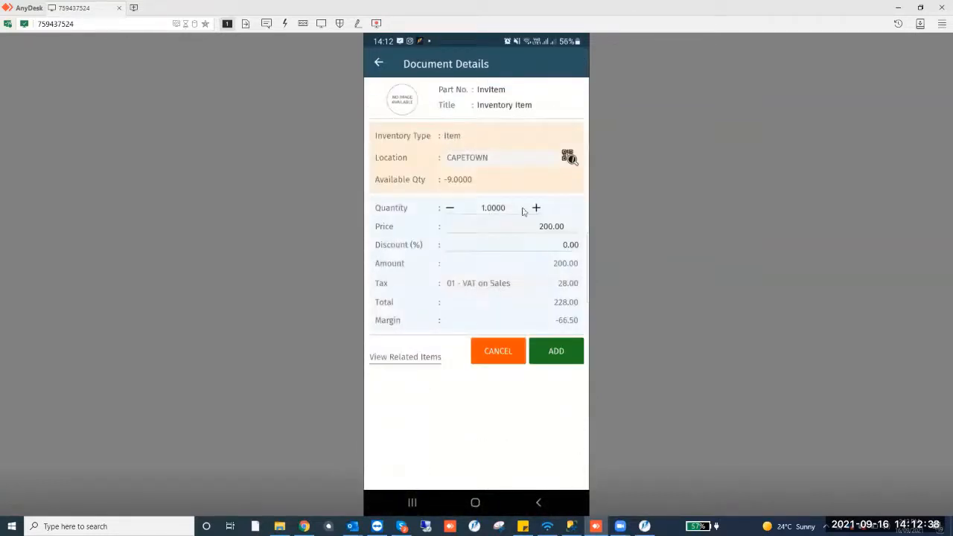
click(537, 208)
click(537, 208)
click(557, 351)
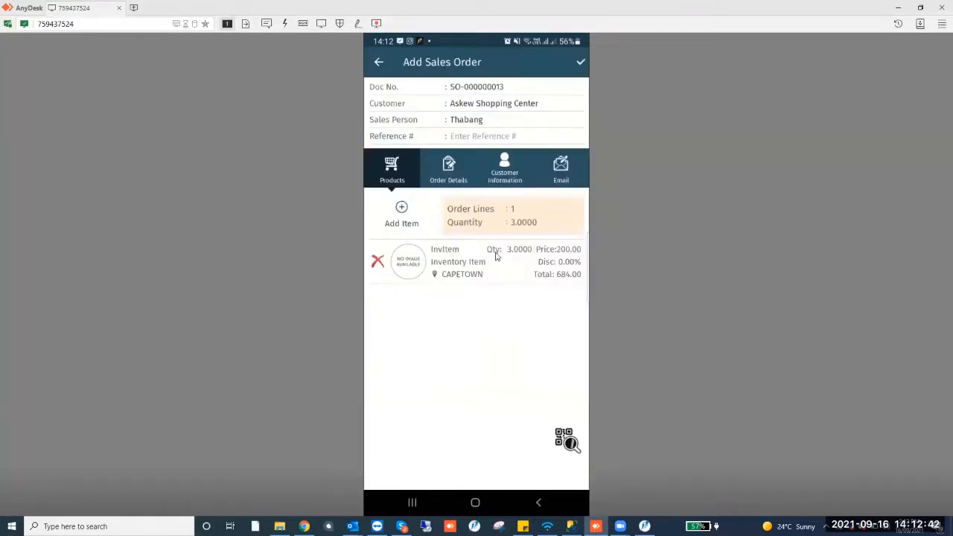
Review the order line and the order details of the new sales order
click(481, 270)
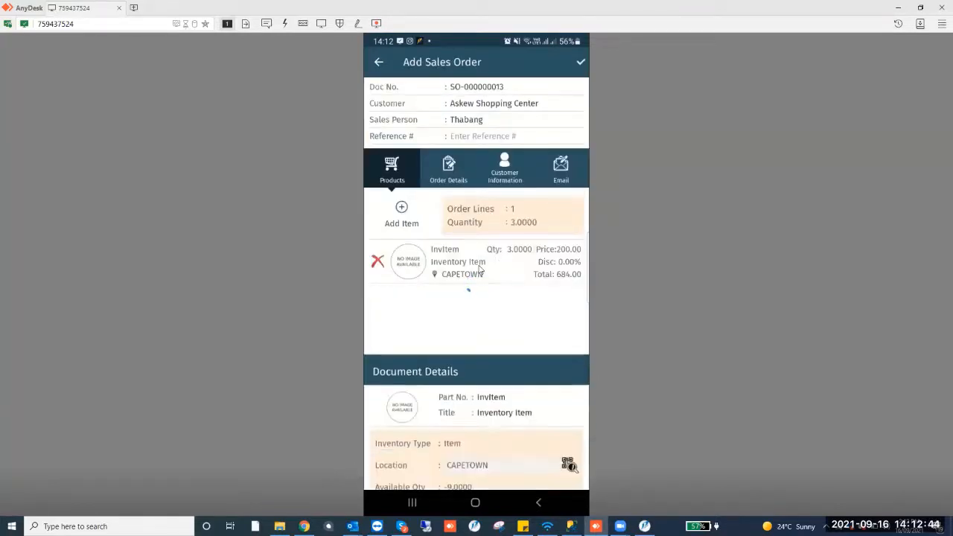
click(482, 157)
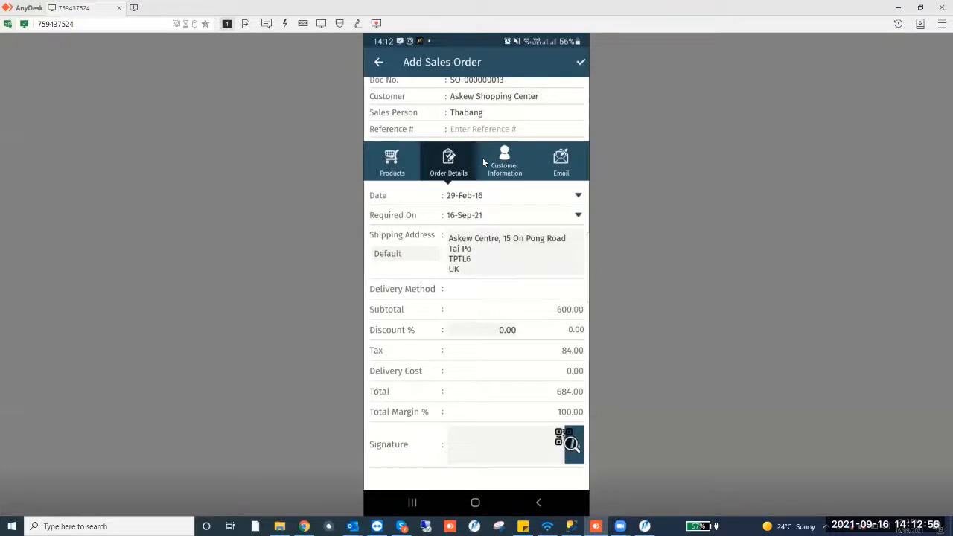
click(483, 160)
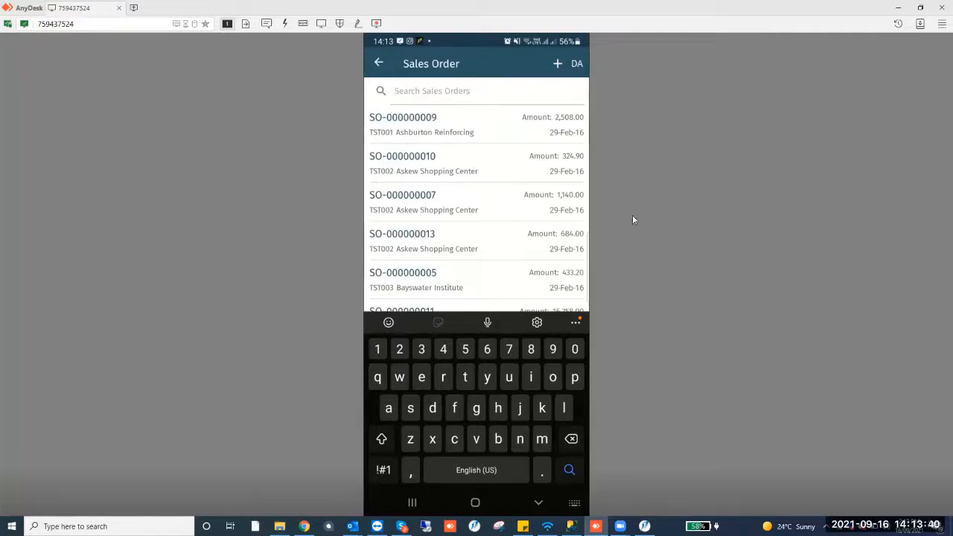
Create a delivery advice for sales order SO-000000011 and check its inventory item line
click(478, 307)
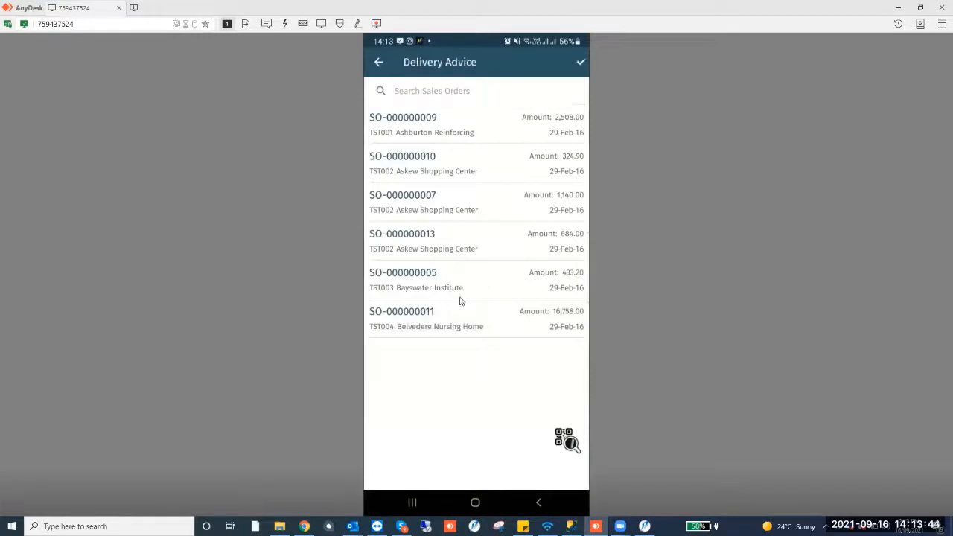
click(474, 301)
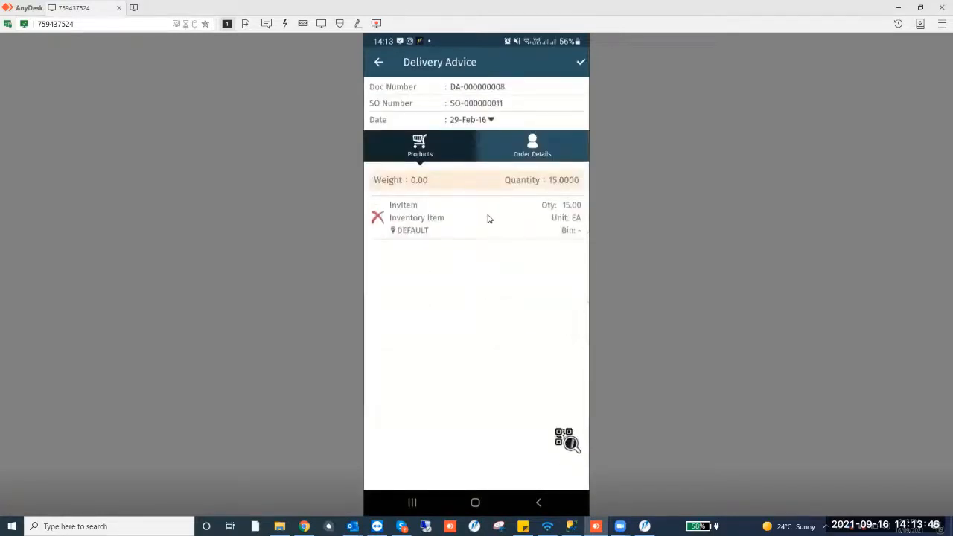
click(489, 219)
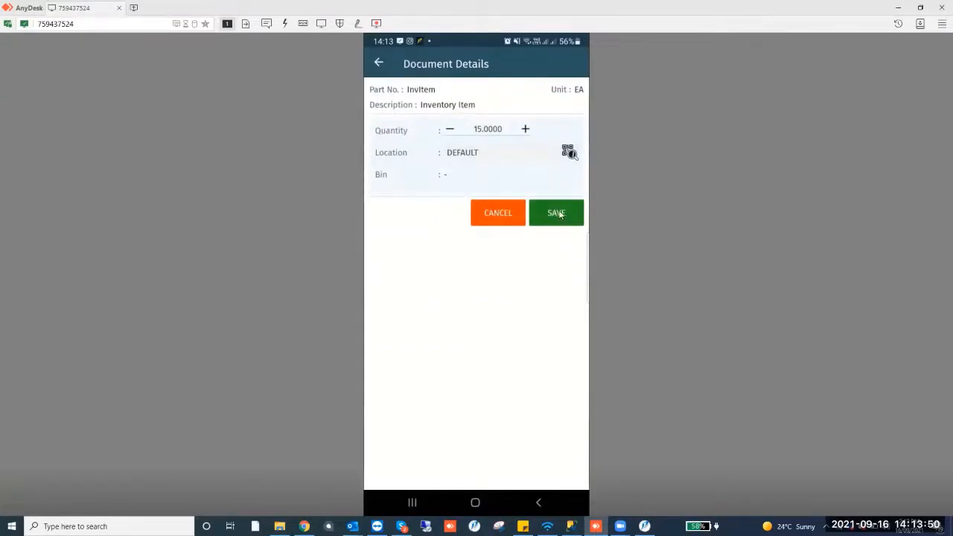
click(475, 179)
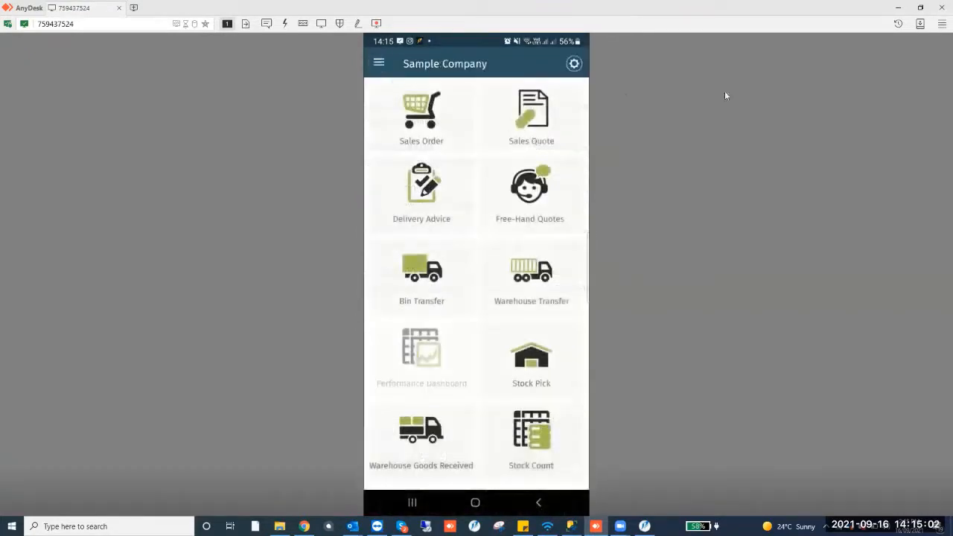
Switch to Palladium Accounting Premium on the desktop and open delivery advice DA-000000008 to check it
scroll(490, 280, down, 2)
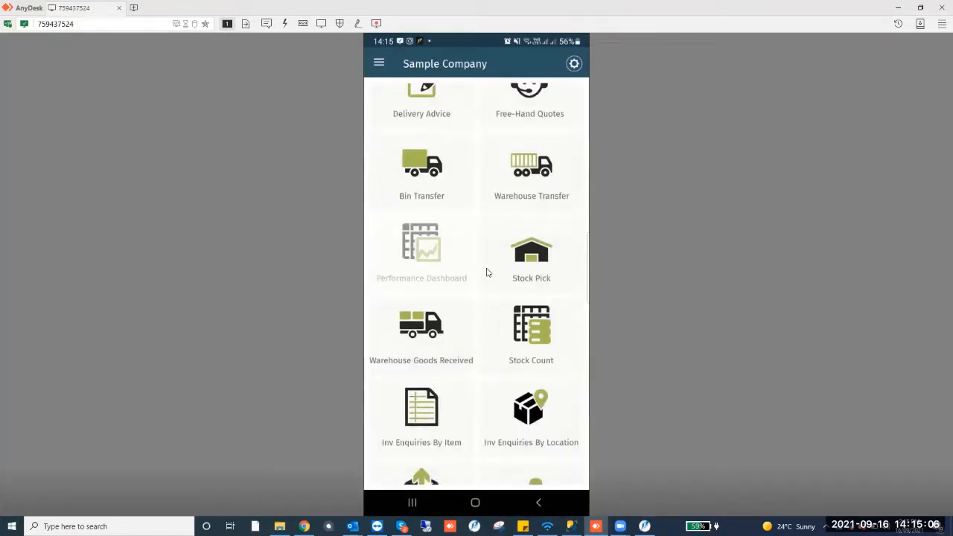
scroll(488, 274, down, 4)
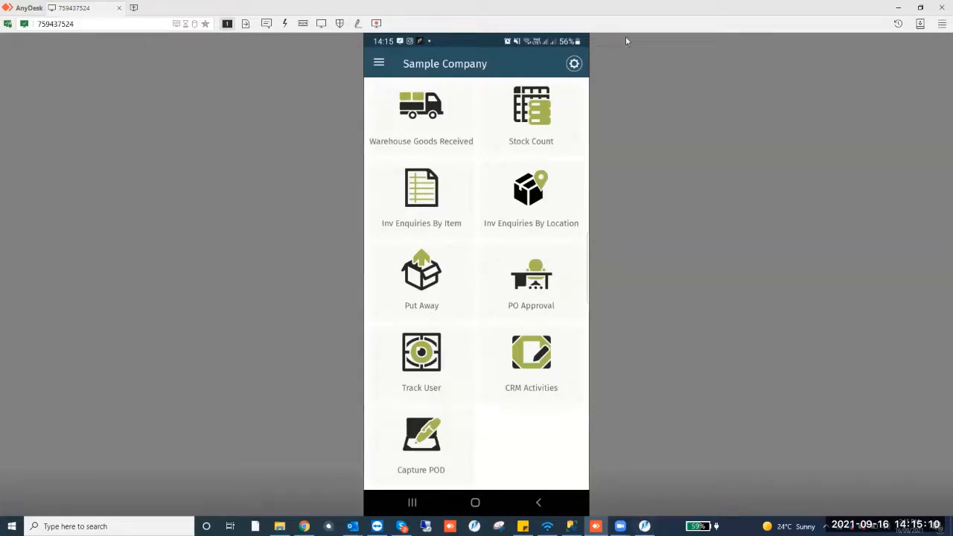
key(super+Left)
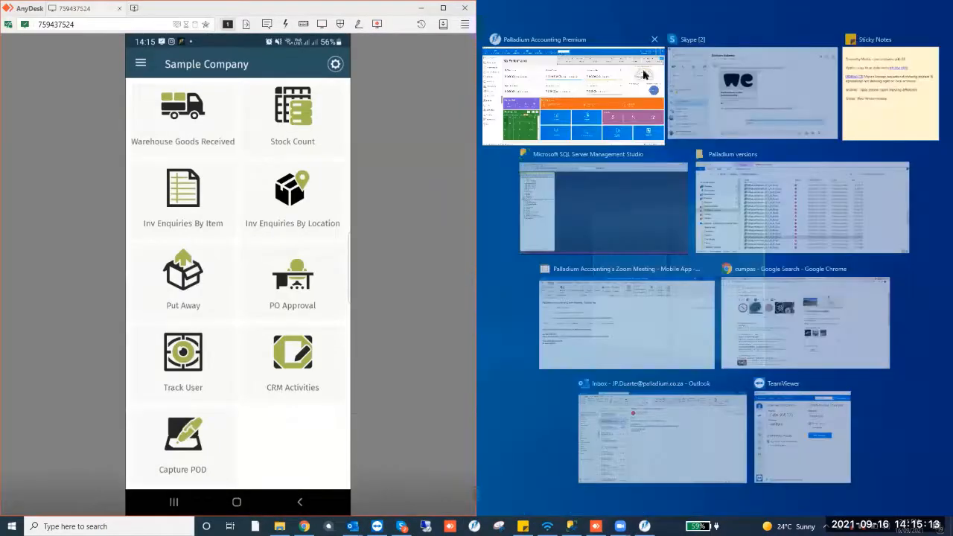
click(645, 75)
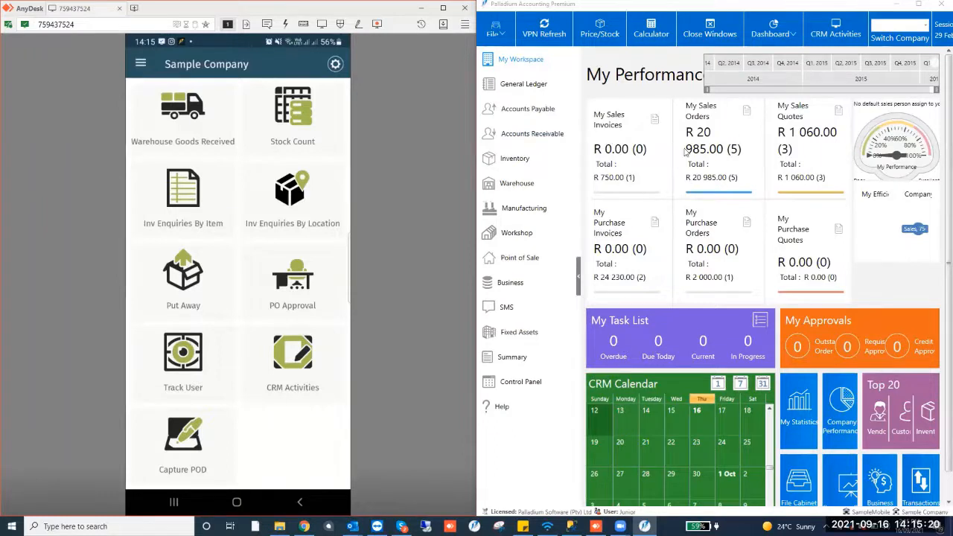
click(546, 132)
click(706, 83)
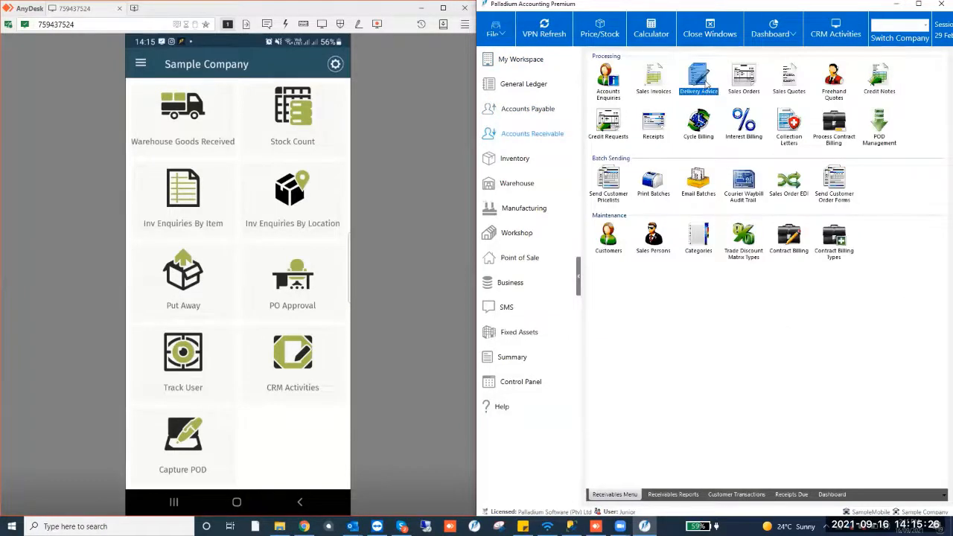
double_click(699, 80)
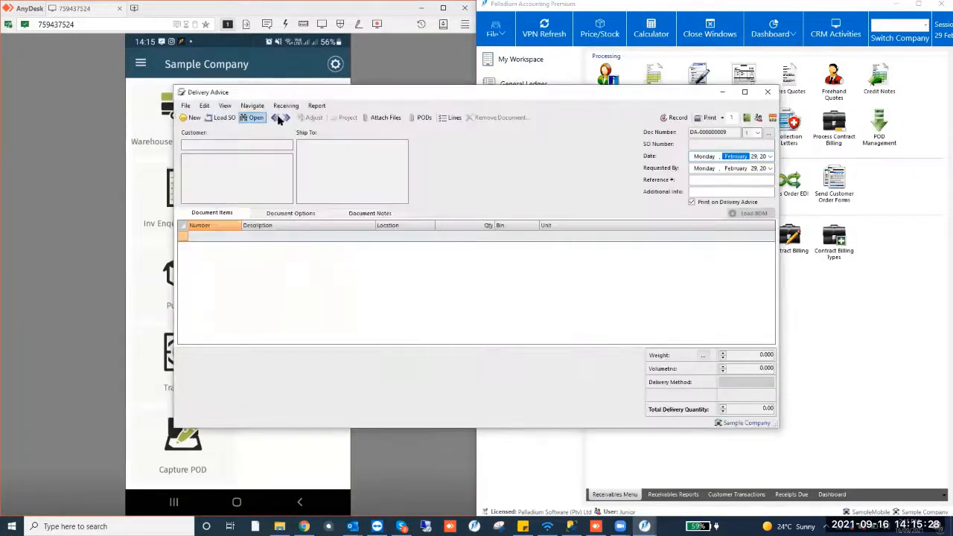
click(282, 117)
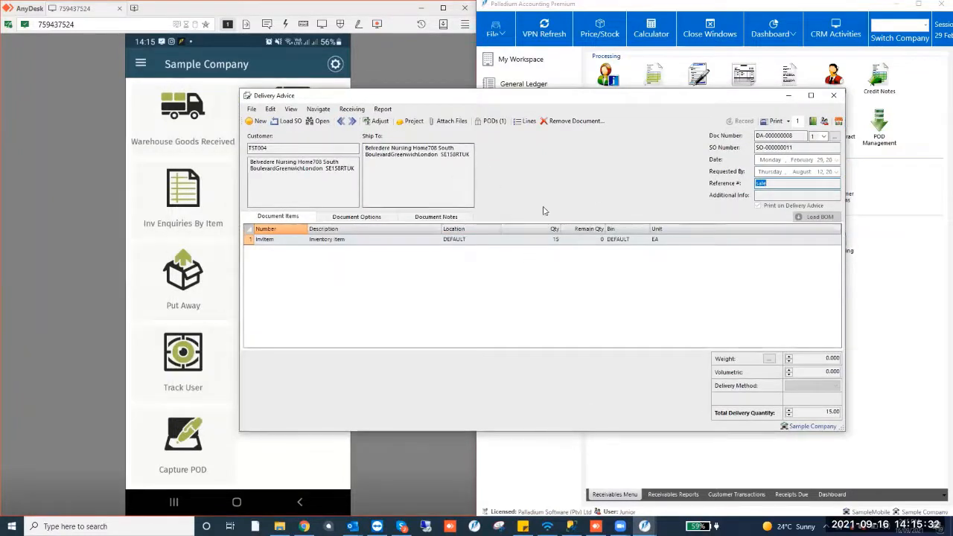
click(840, 95)
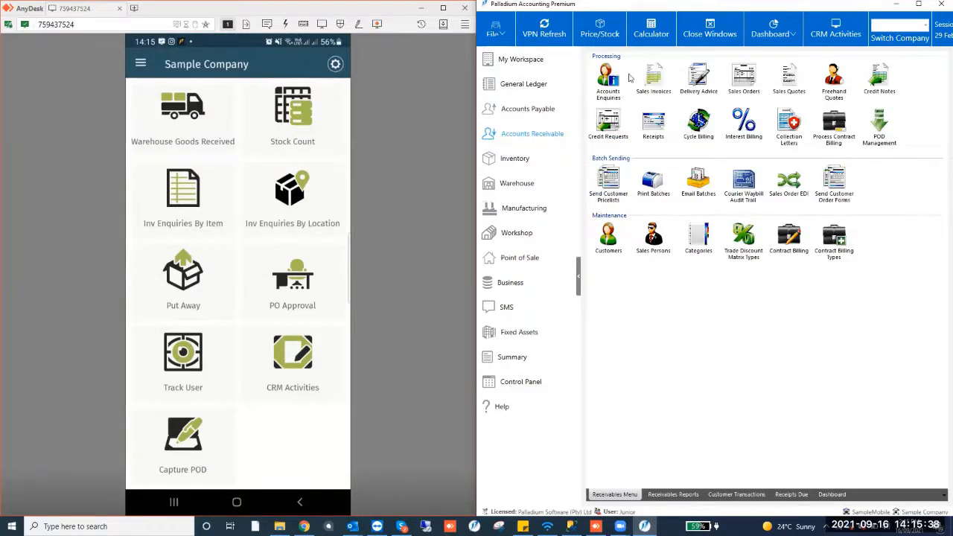
Create a sales invoice from sales order SO-000000013 and record it
click(658, 80)
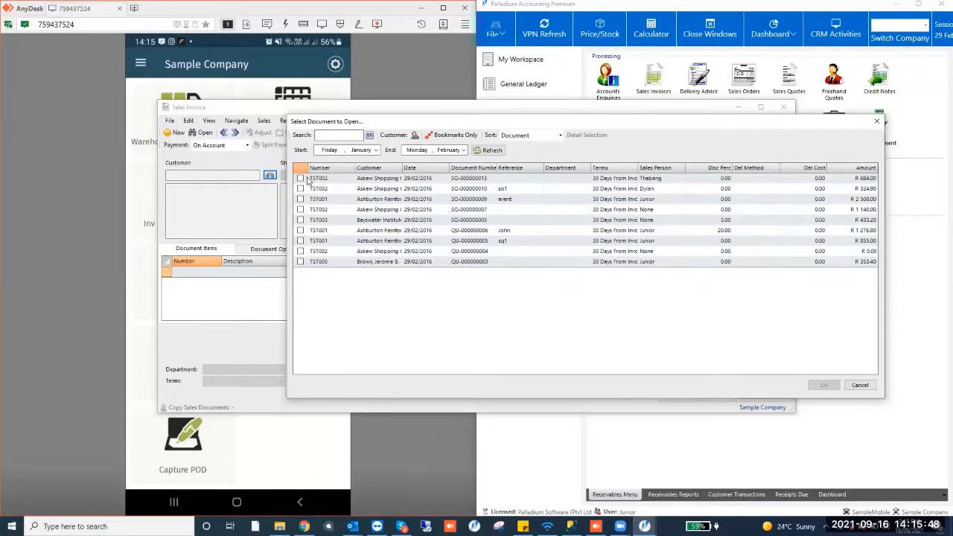
click(300, 178)
click(823, 385)
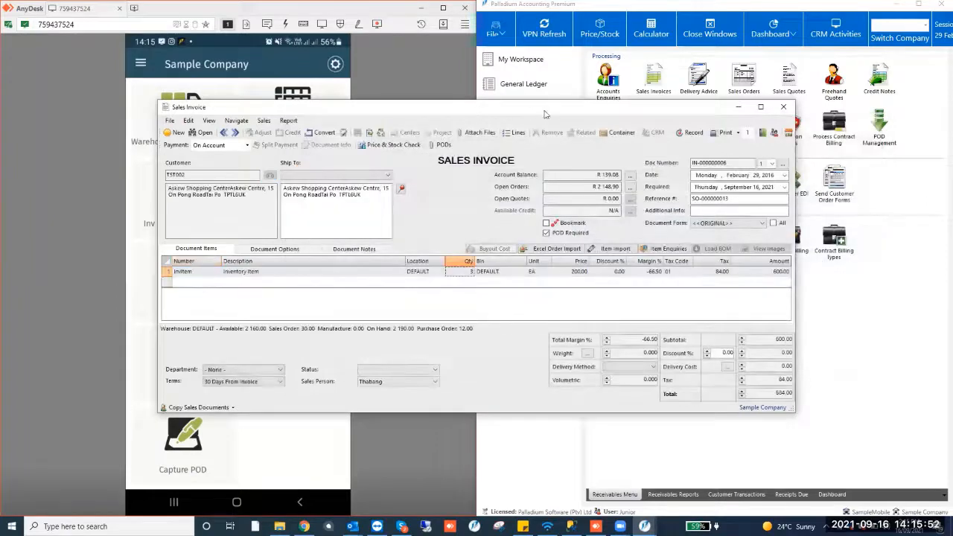
drag(545, 114, 613, 113)
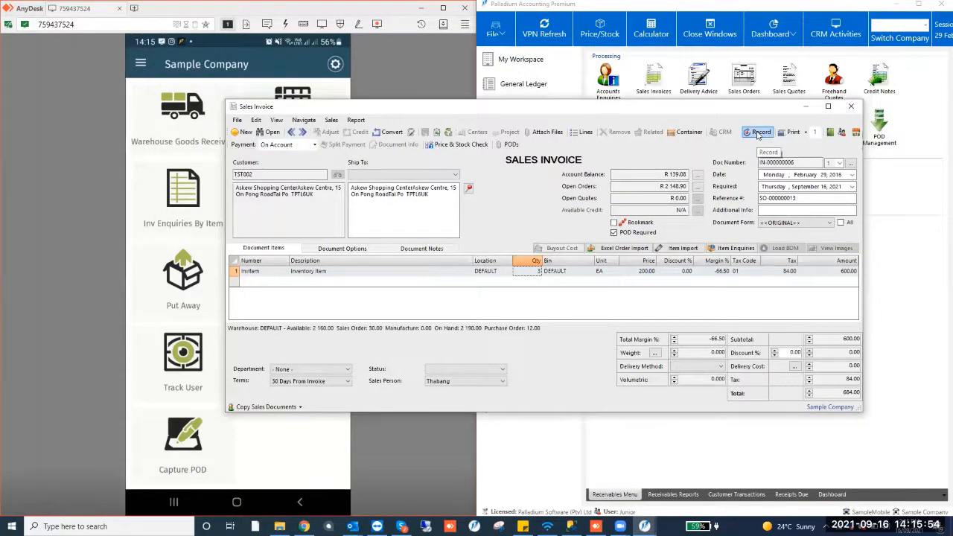
click(759, 132)
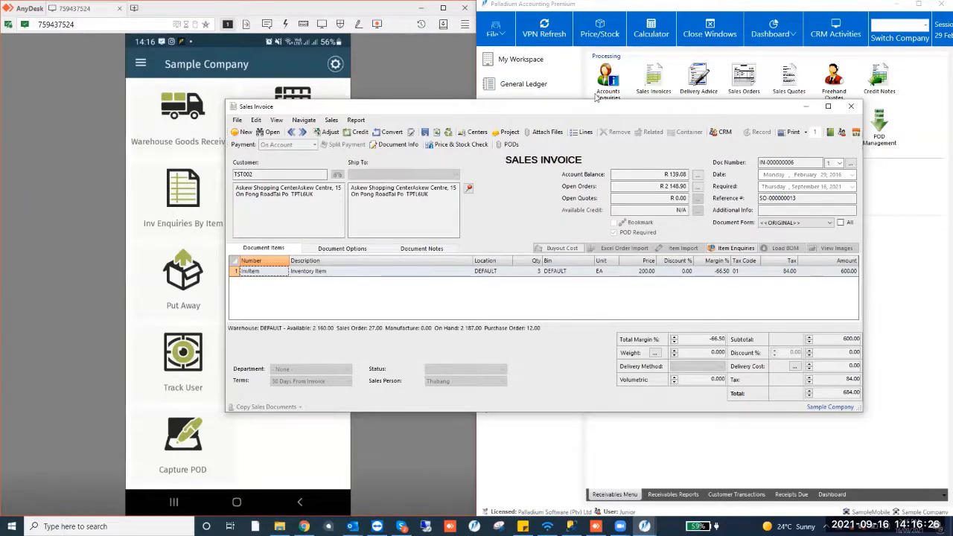
drag(739, 103, 780, 81)
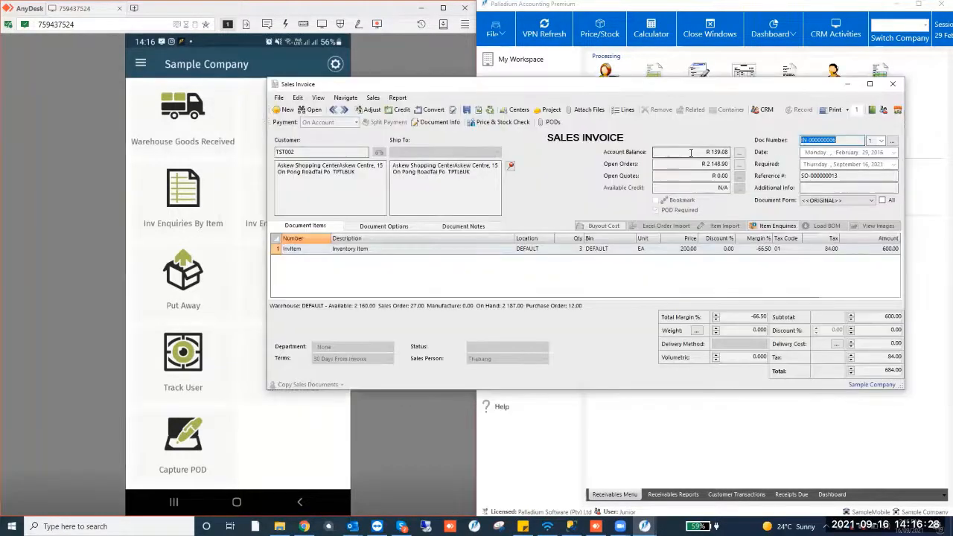
Capture a proof of delivery on the phone for invoice IN-000000006 by copying its document number into Capture POD and saving
drag(570, 86, 671, 83)
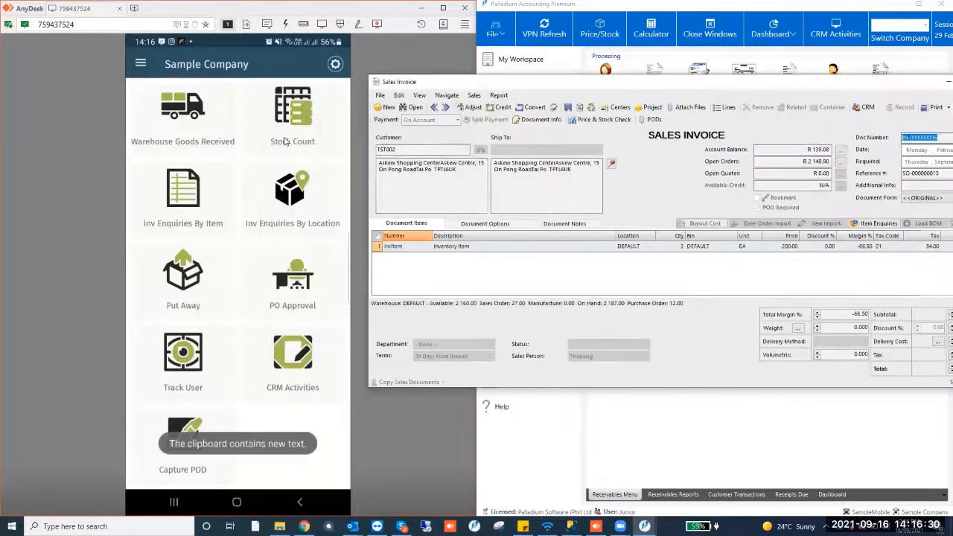
click(218, 87)
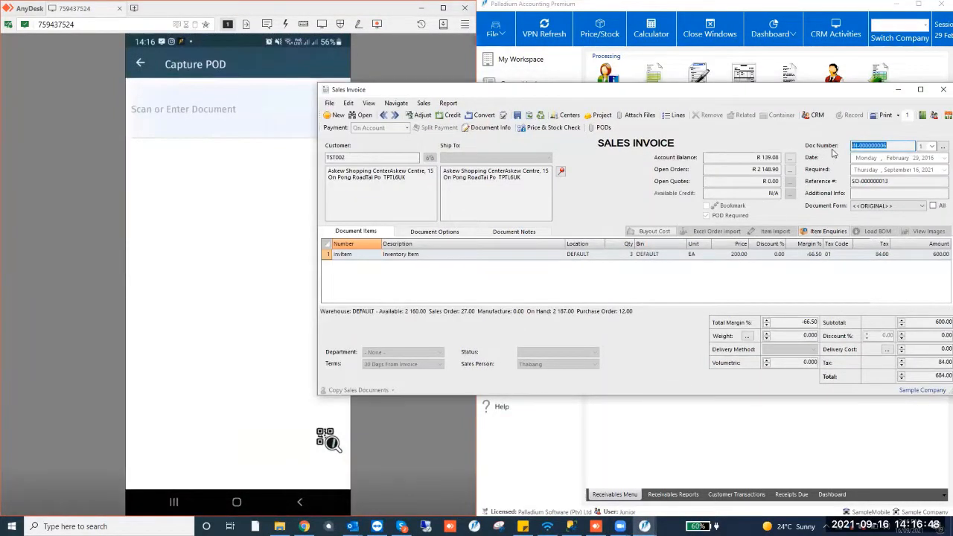
key(ctrl+c)
drag(678, 93, 779, 92)
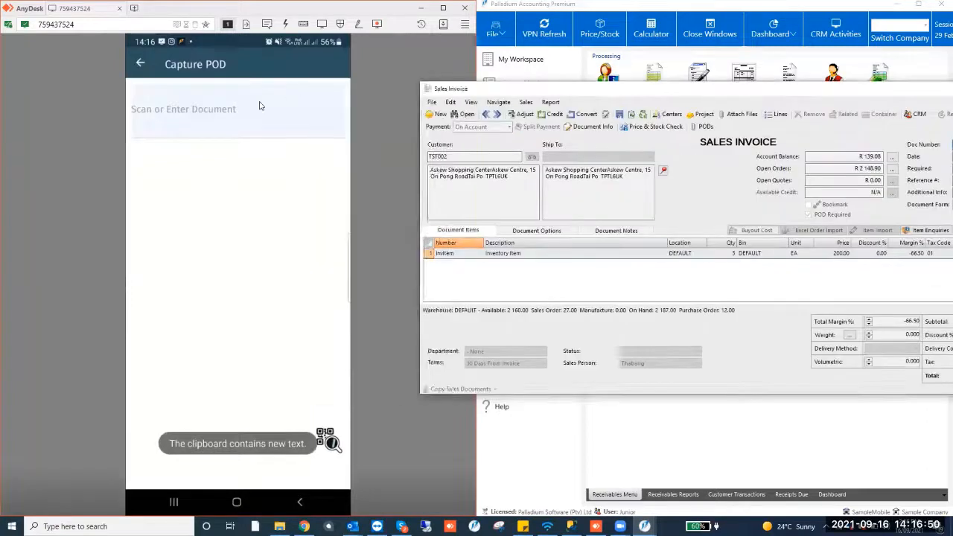
click(250, 118)
key(ctrl+v)
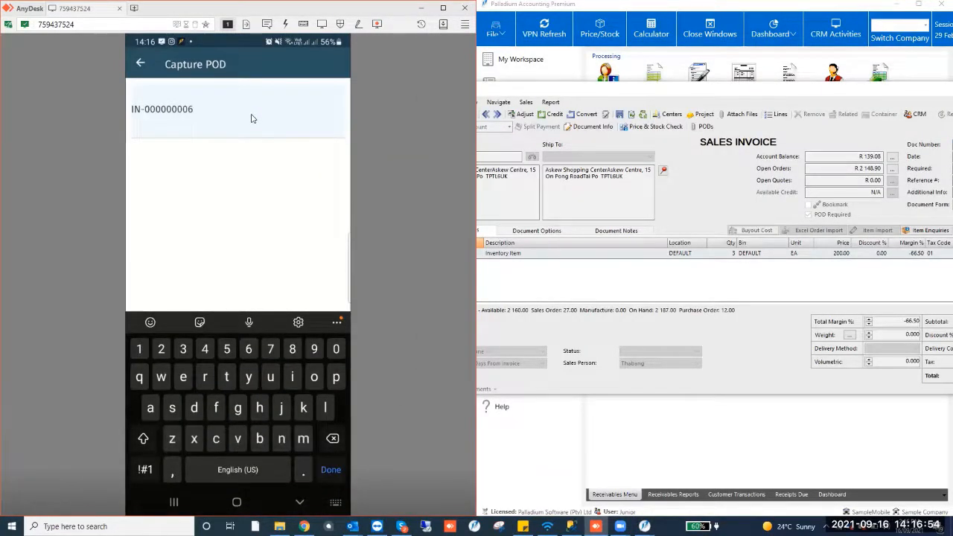
key(Return)
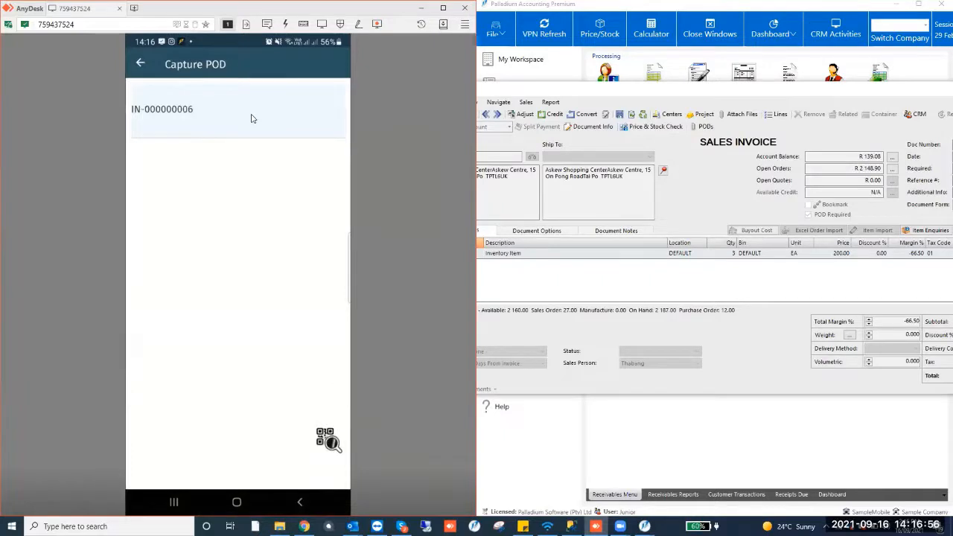
click(251, 117)
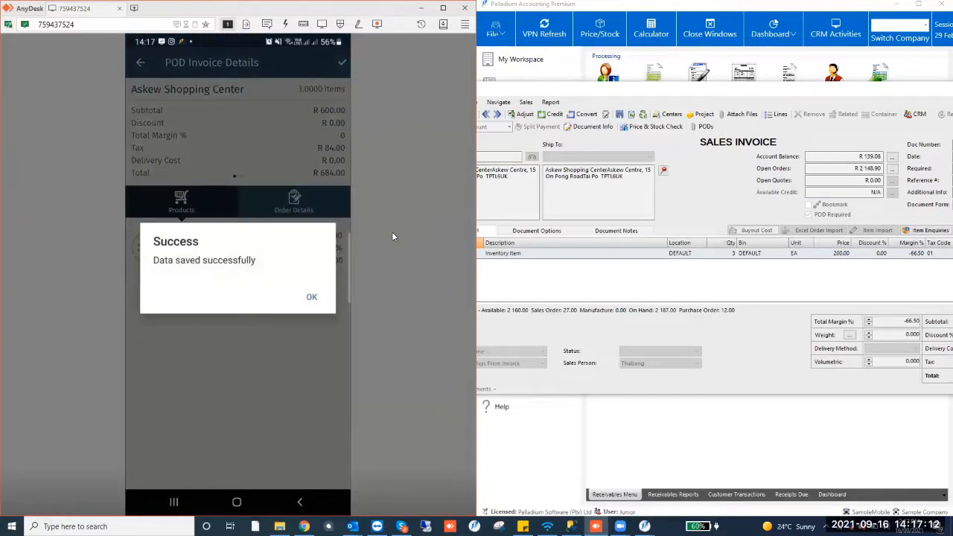
click(312, 297)
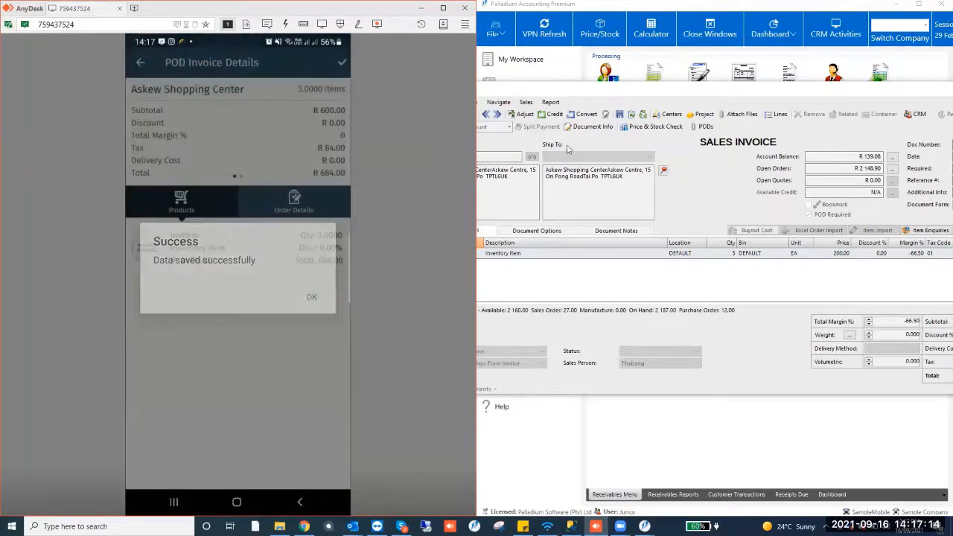
Open the POD attached to the sales invoice, review the delivery note, then close it and the invoice
click(573, 104)
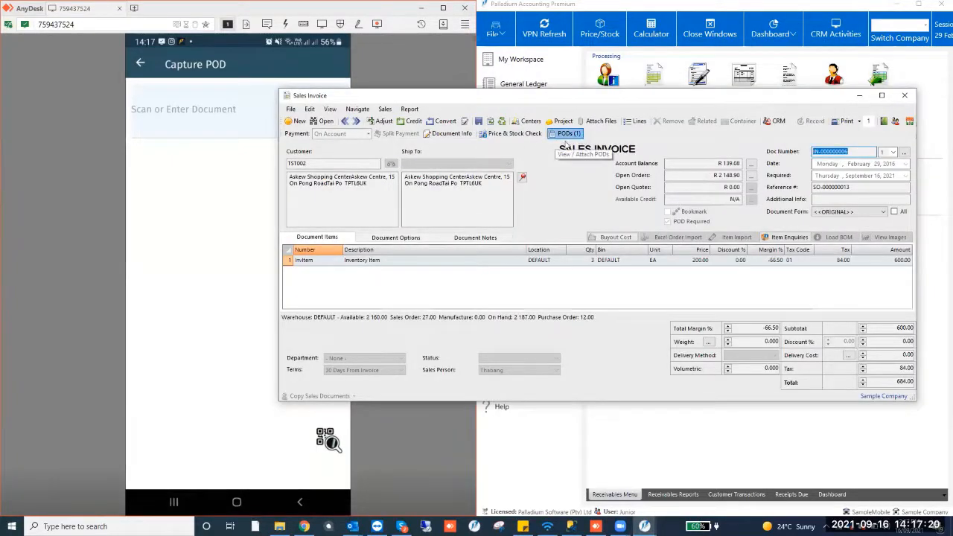
click(566, 142)
click(302, 264)
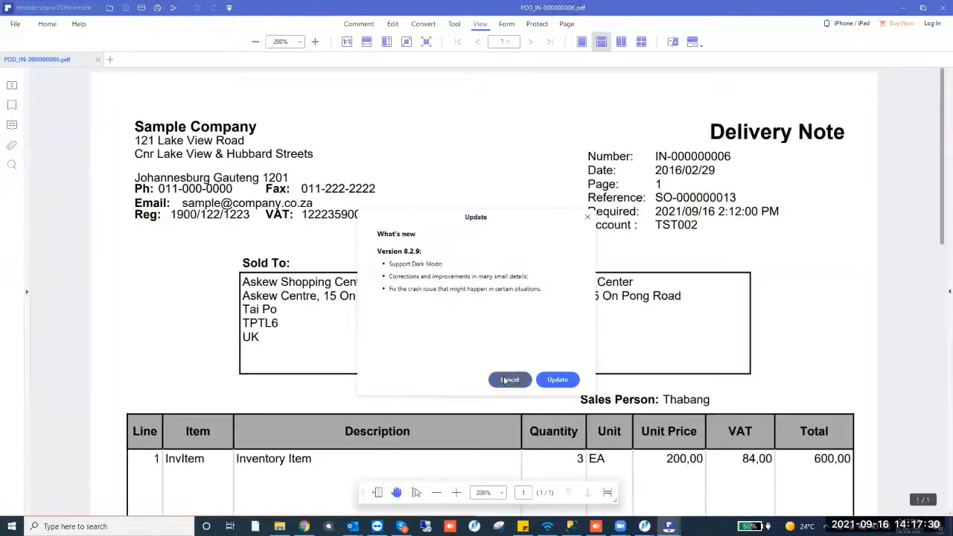
click(509, 380)
scroll(450, 164, down, 2)
scroll(453, 161, down, 2)
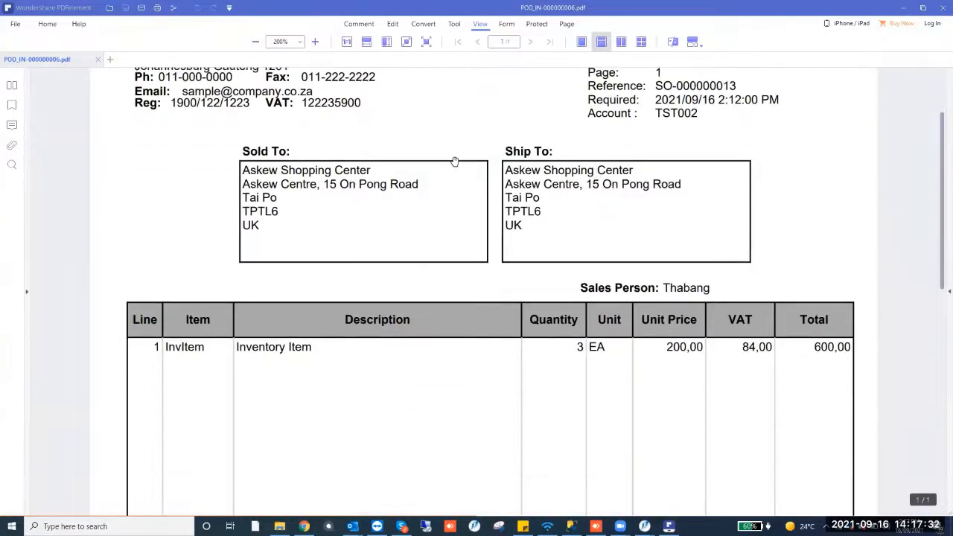
scroll(464, 174, up, 3)
scroll(472, 179, down, 1)
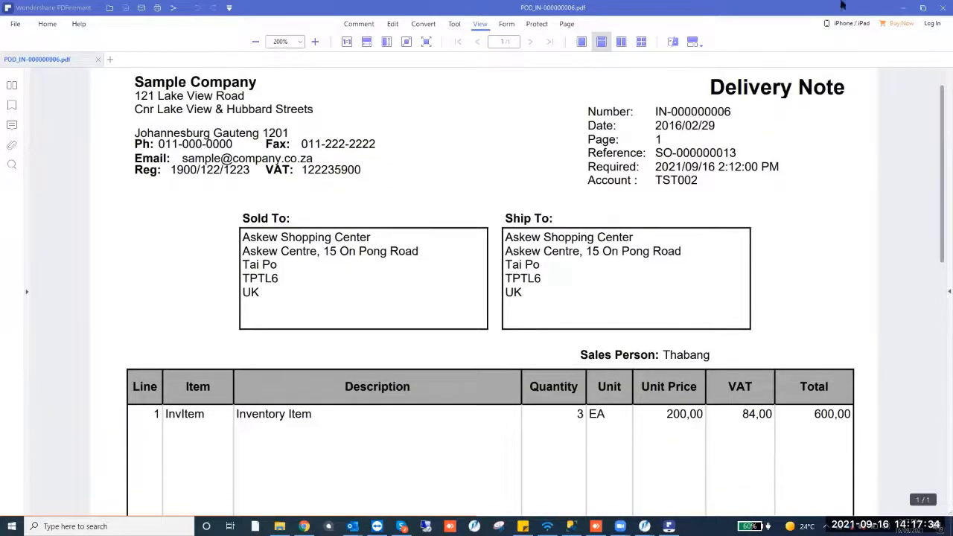
click(939, 5)
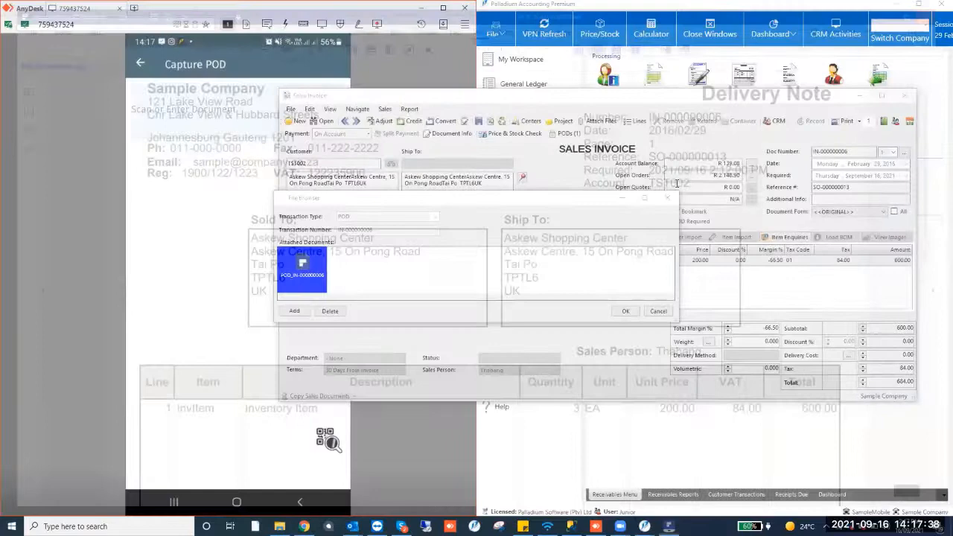
click(670, 198)
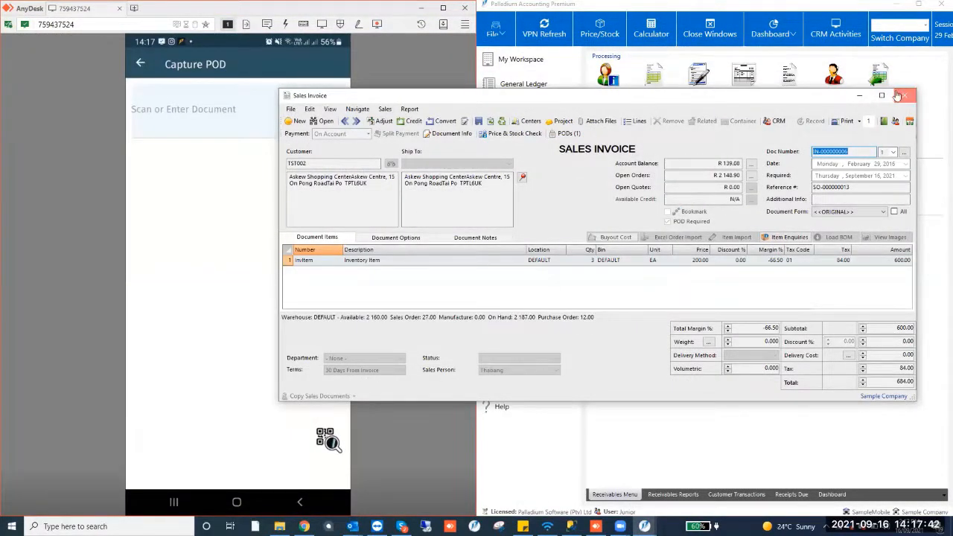
click(902, 96)
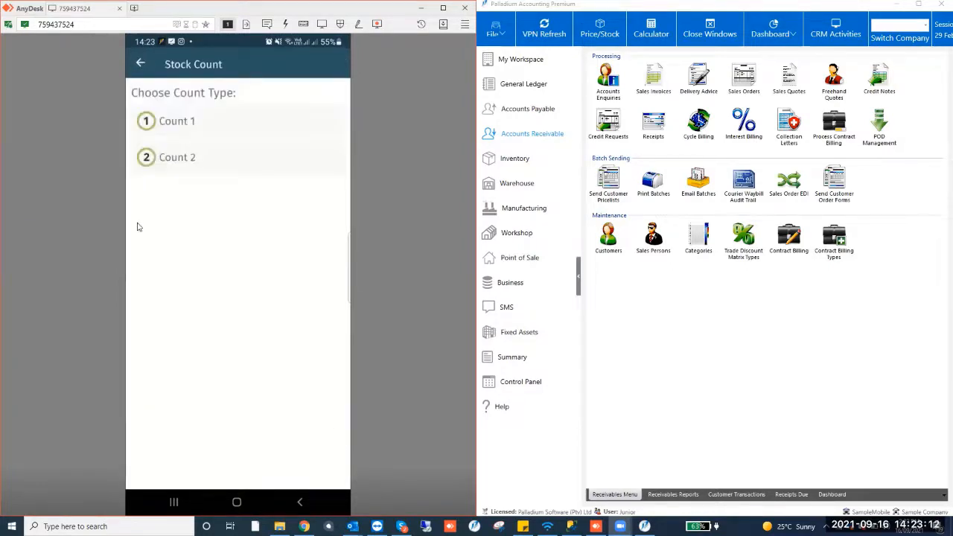
Open Stock Count and download the mobile stock count file from 16/09/2021 2:22:59 PM to the Desktop
click(781, 401)
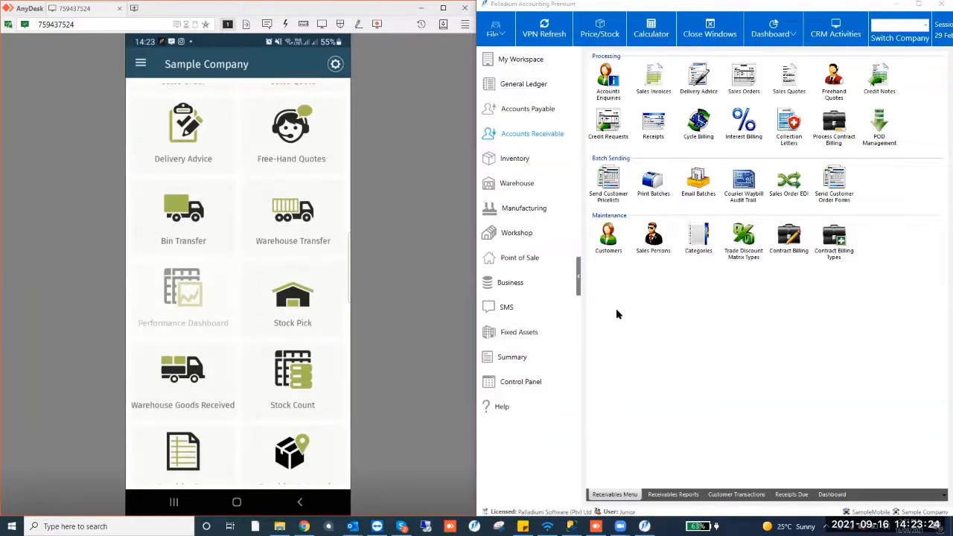
click(515, 158)
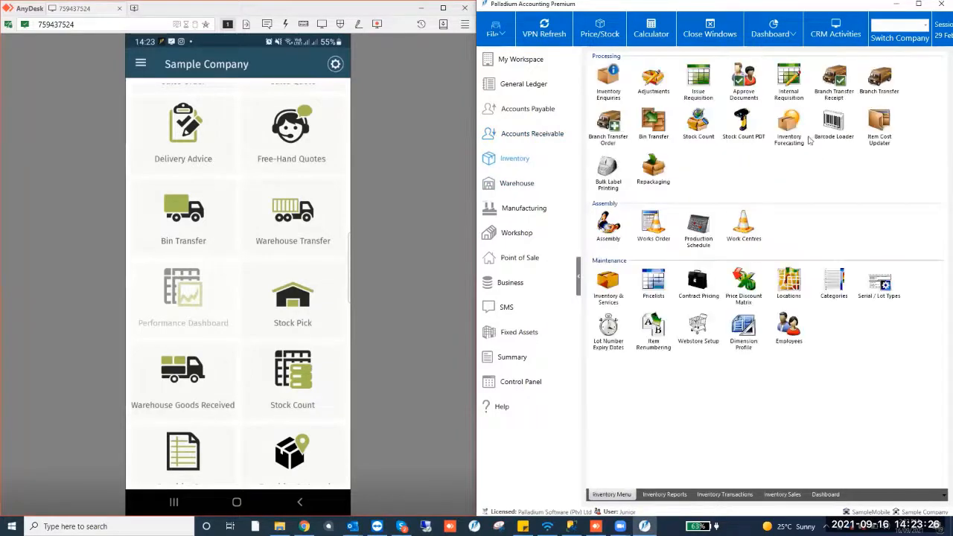
click(706, 130)
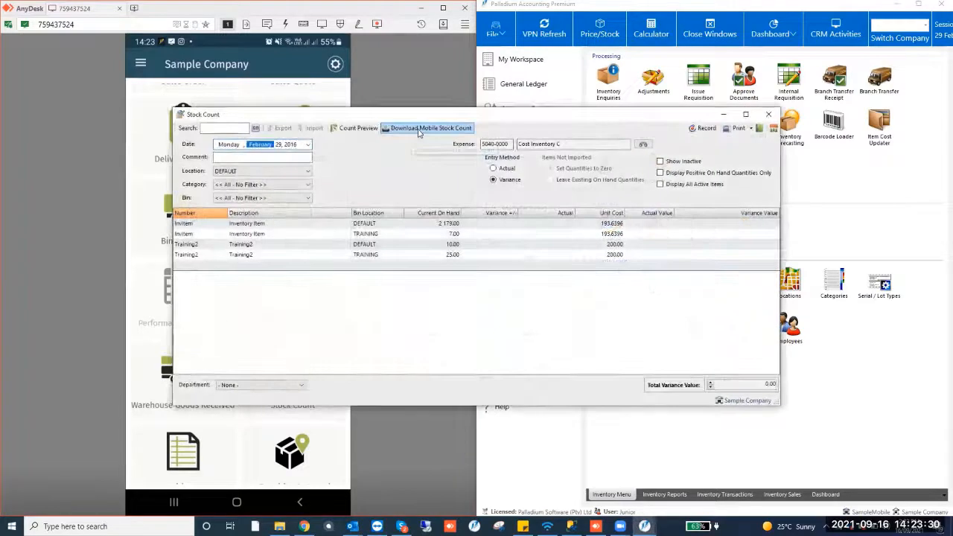
click(428, 132)
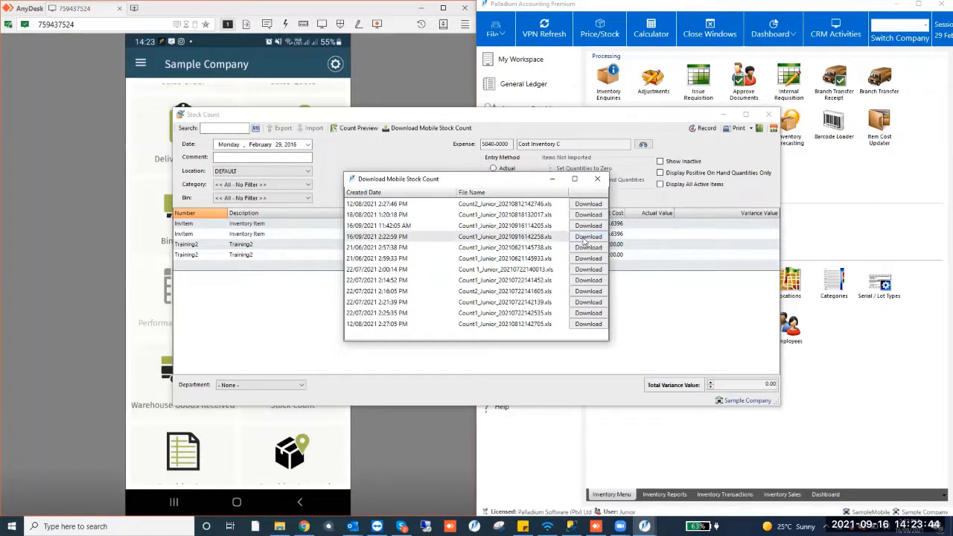
click(587, 236)
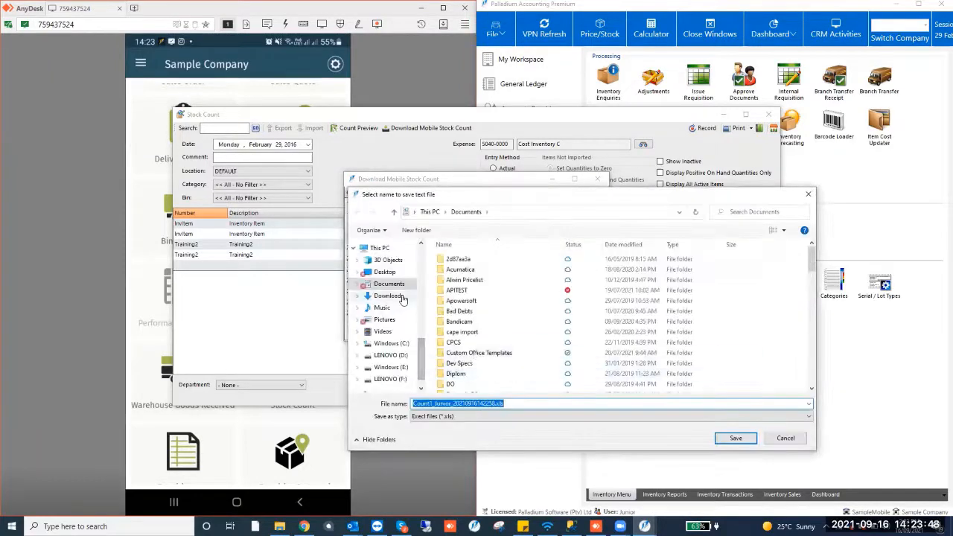
click(385, 284)
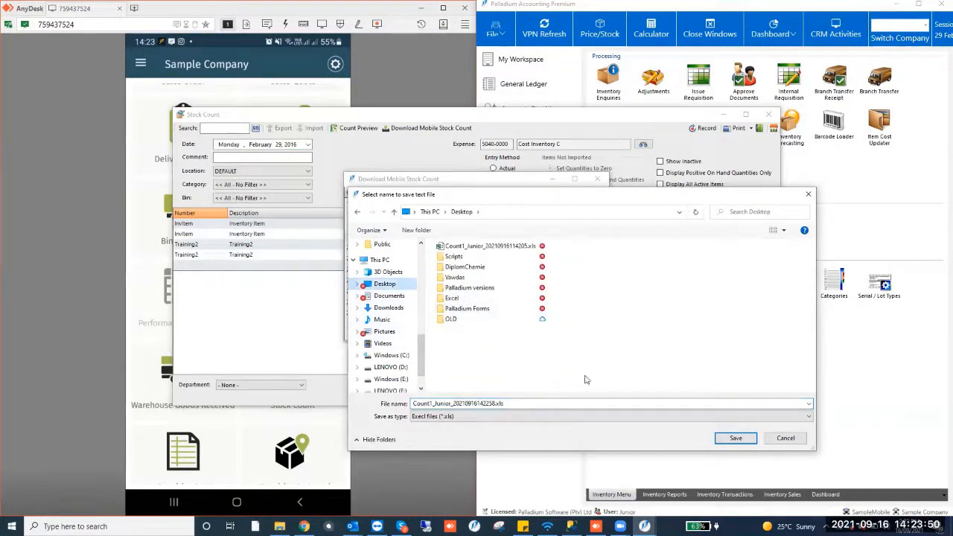
click(733, 438)
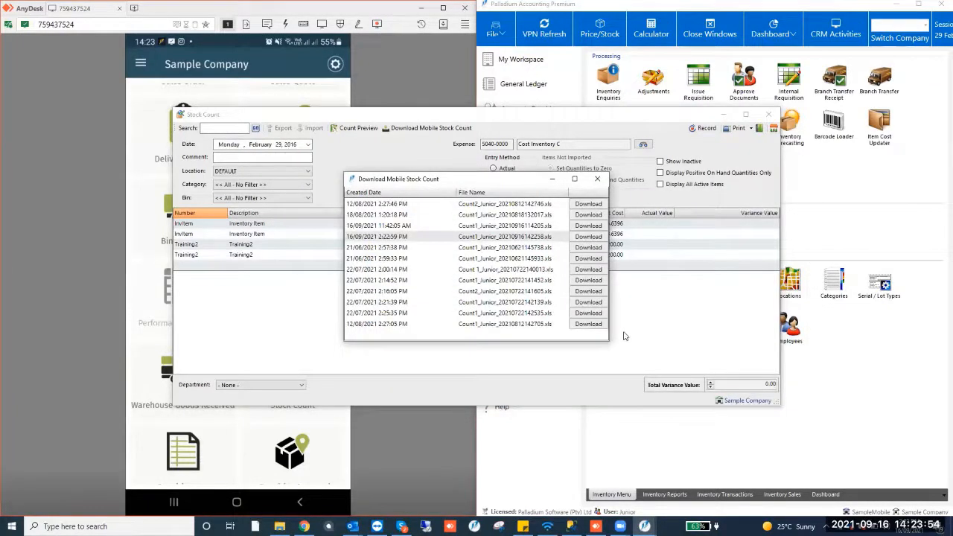
click(595, 179)
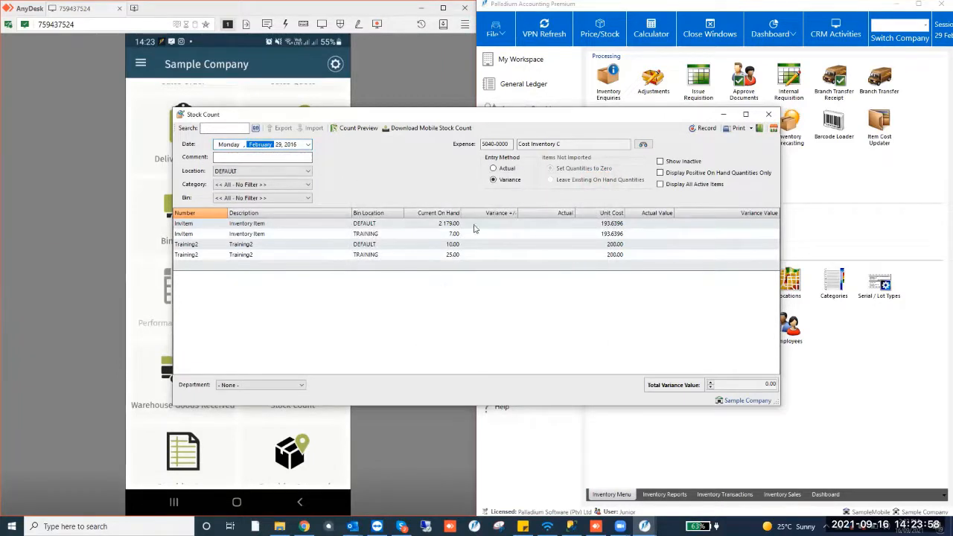
Set the entry method to Actual and import the downloaded Count1_Junior_20210916142258.xls file
click(510, 170)
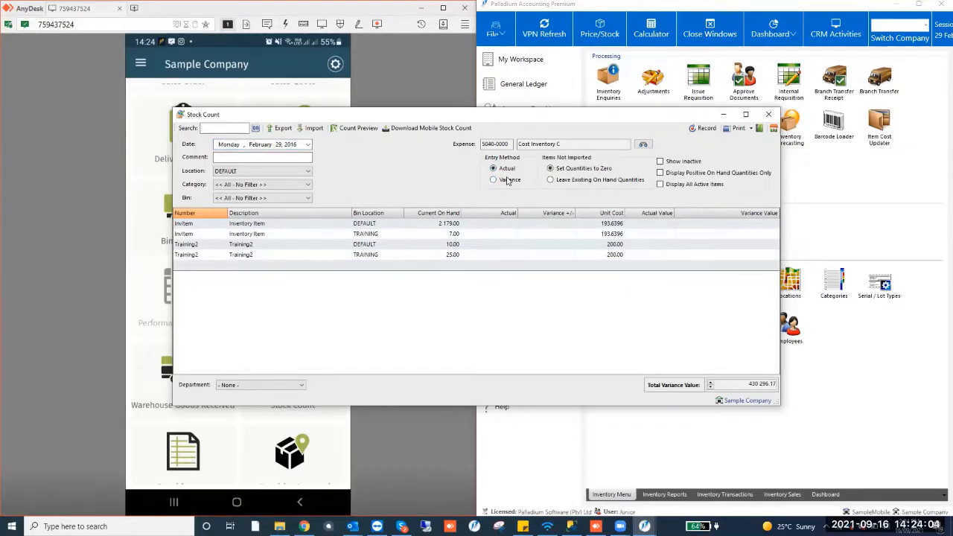
click(313, 130)
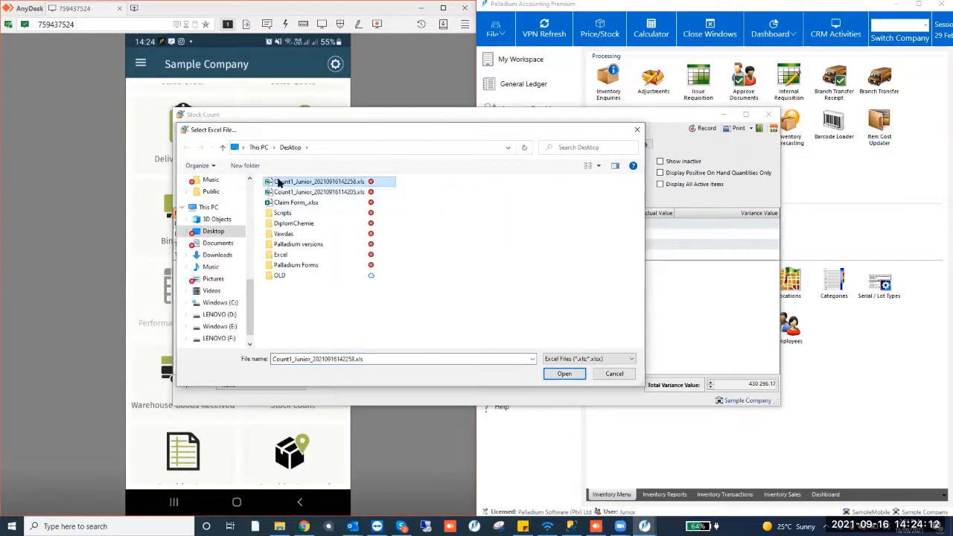
click(564, 374)
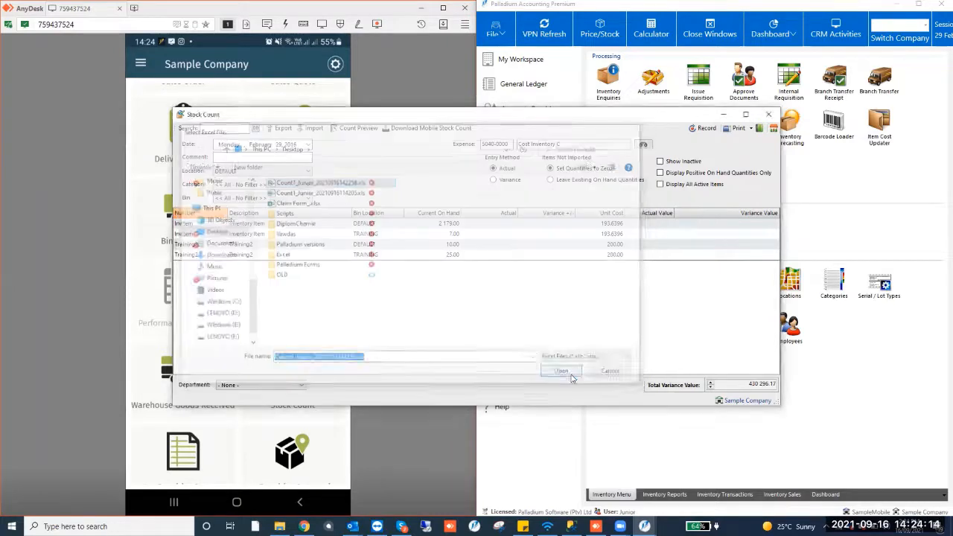
click(584, 306)
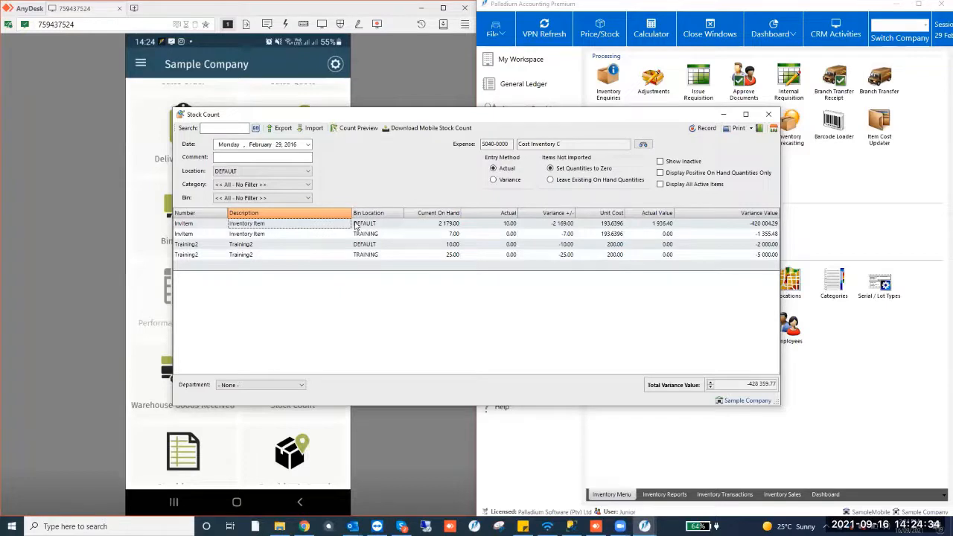
Review the imported actual quantities, variances and values, then close the stock count and discard the transaction
click(376, 225)
click(492, 226)
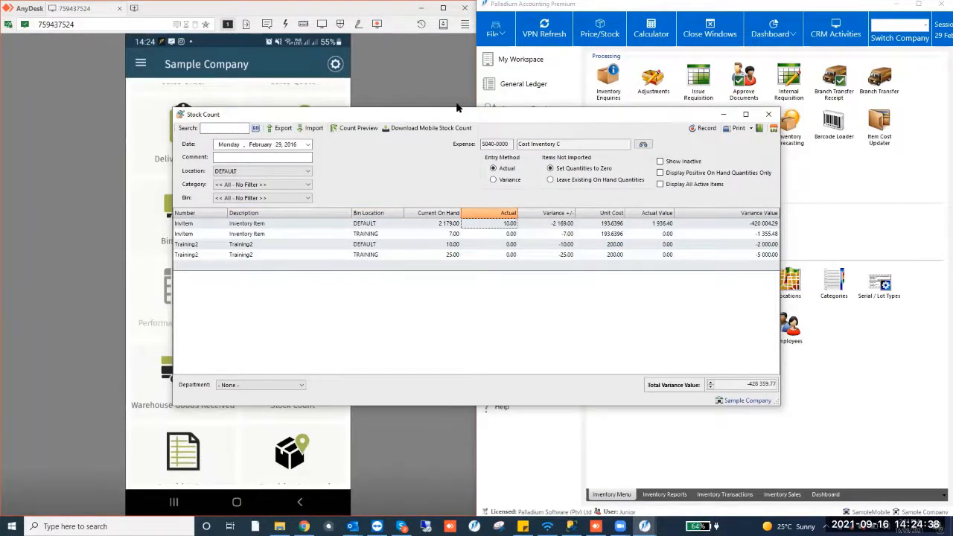
drag(459, 112, 521, 100)
click(608, 217)
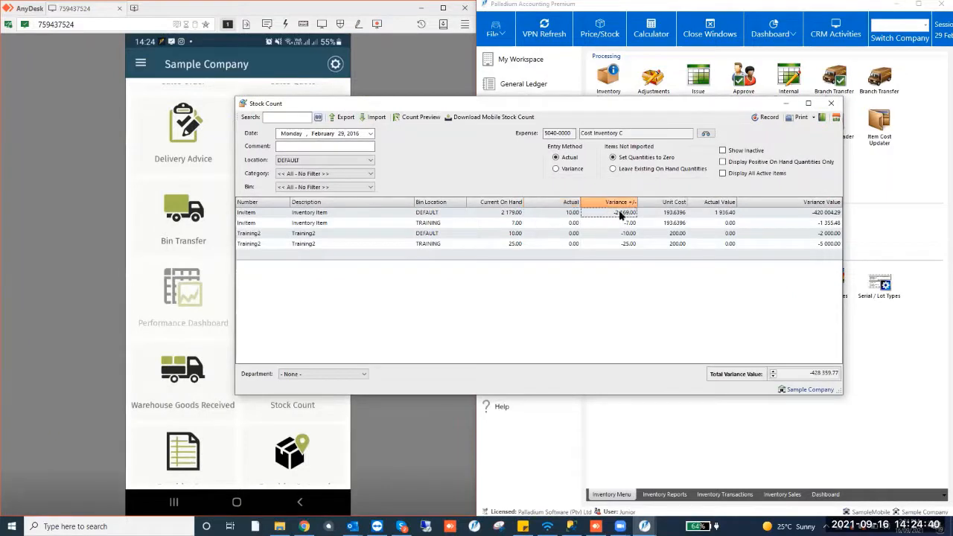
click(663, 214)
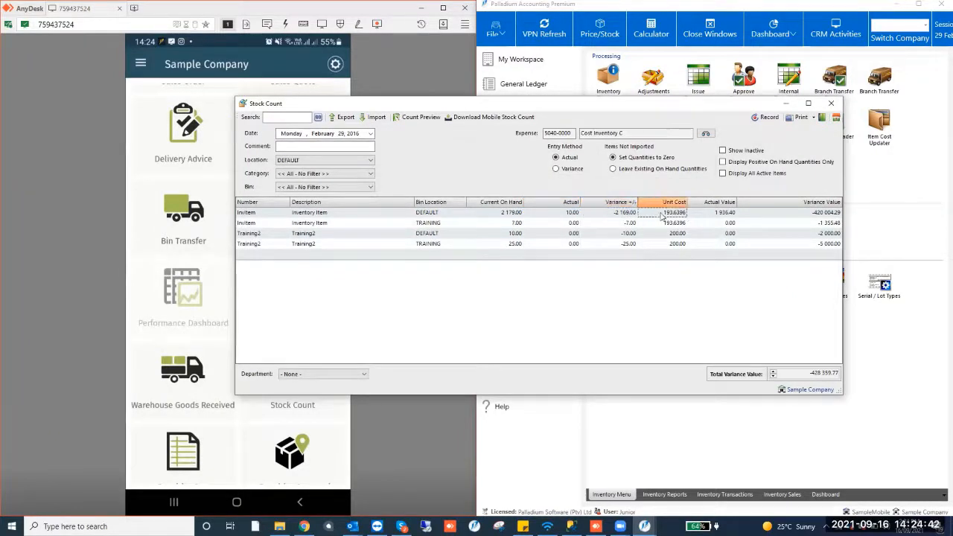
click(708, 216)
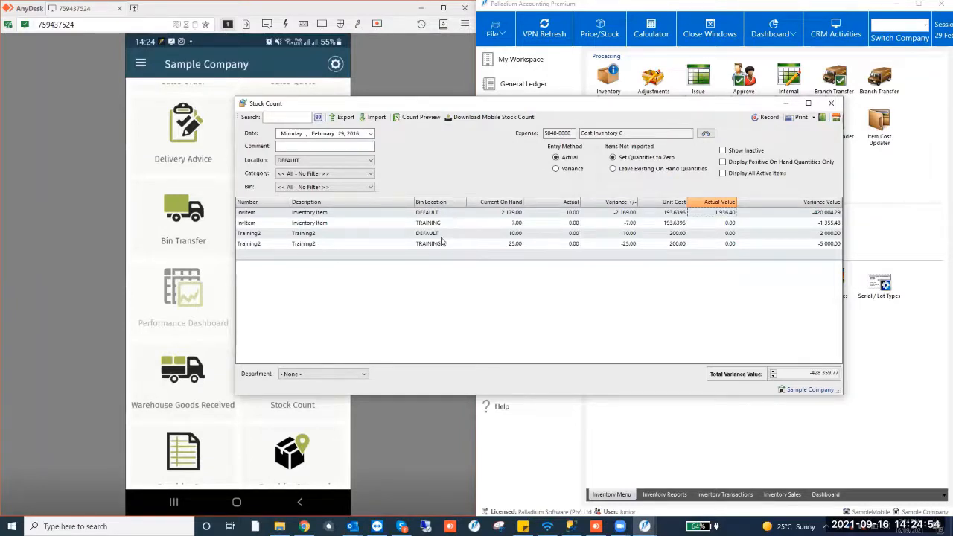
click(831, 103)
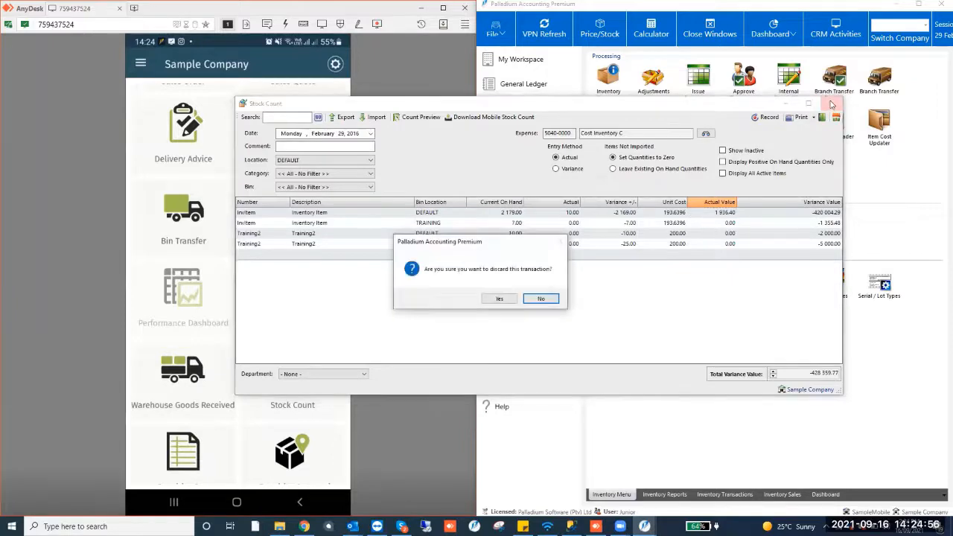
click(497, 299)
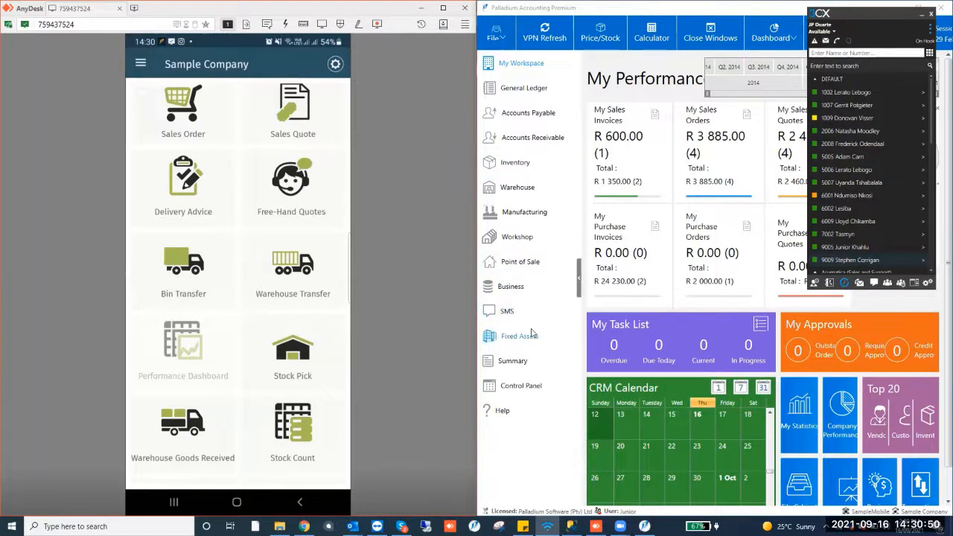
Open a new sales quote from the Accounts Receivable processing menu
click(520, 386)
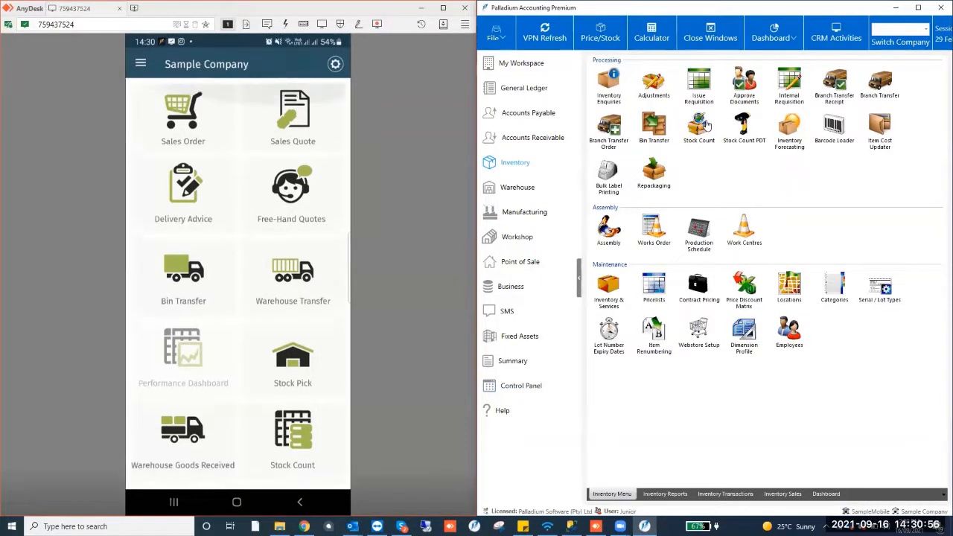
click(540, 138)
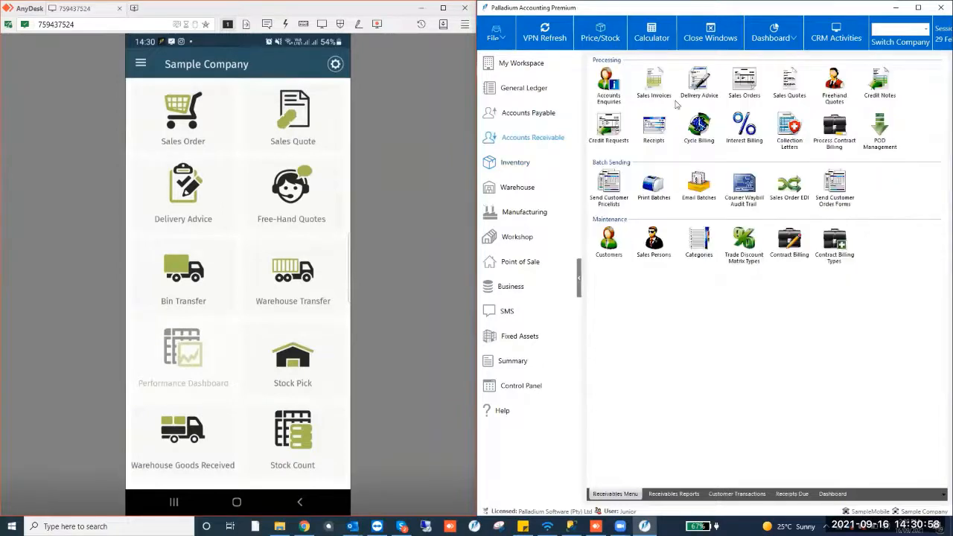
double_click(791, 85)
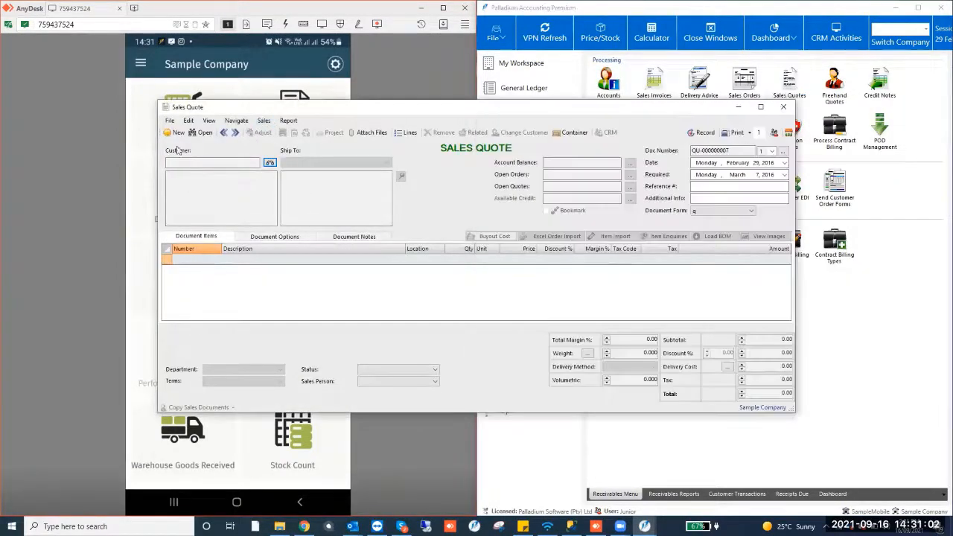
Step back to the most recent sales quote, inspect its reference, and close the quote window
click(225, 132)
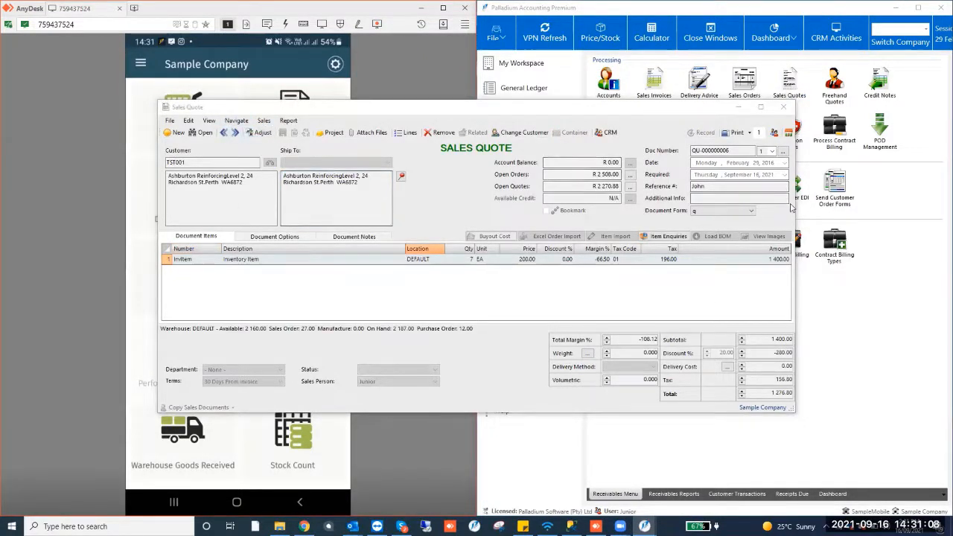
click(721, 186)
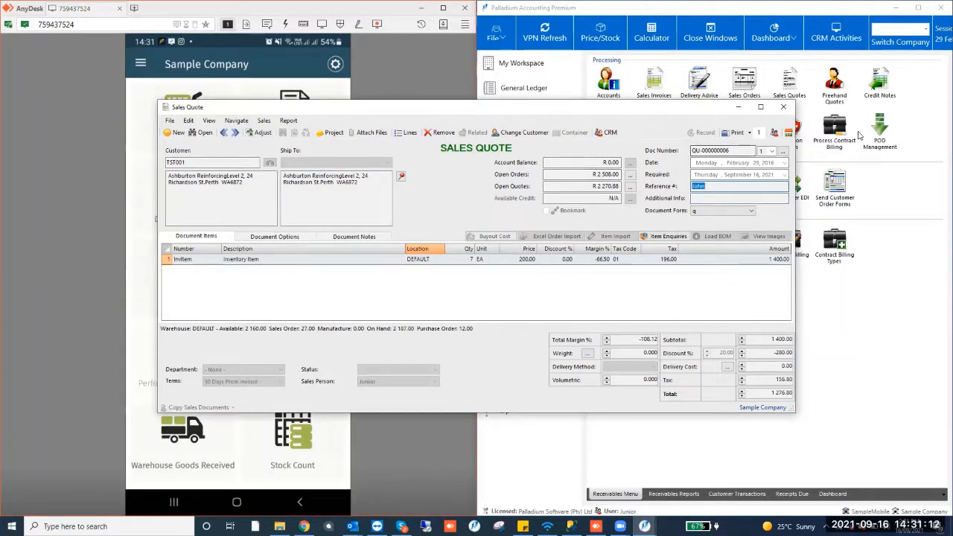
click(784, 106)
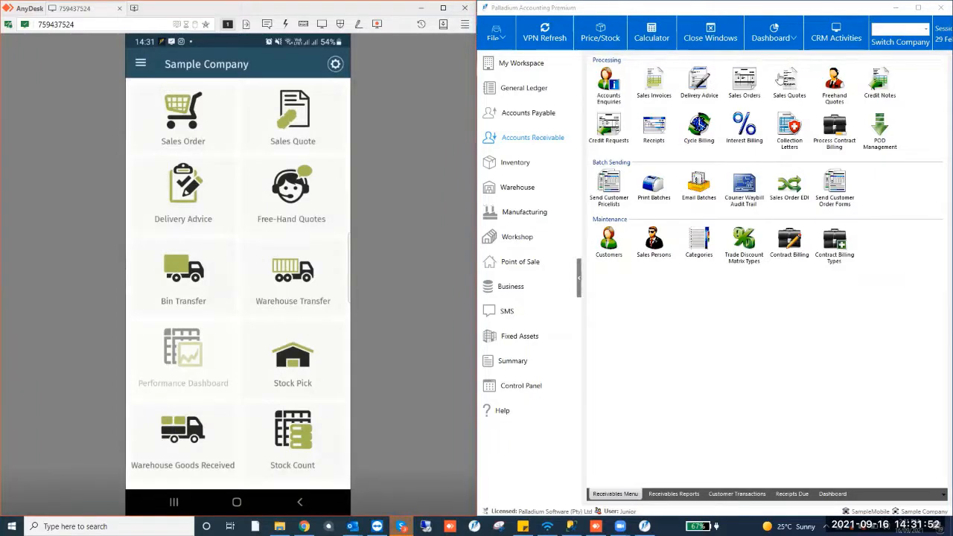
Reopen Sales Quotes and step back through records to quote QU-000000005
click(790, 79)
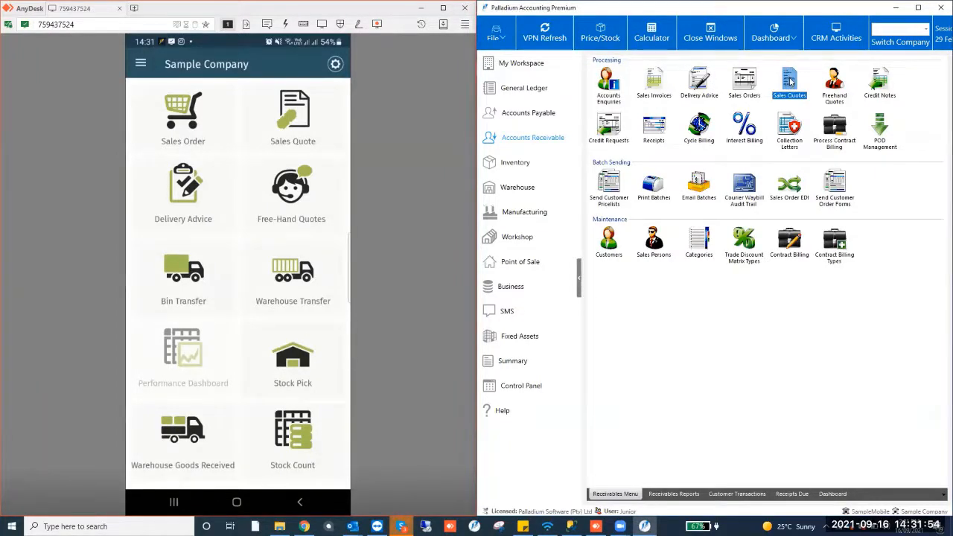
double_click(791, 80)
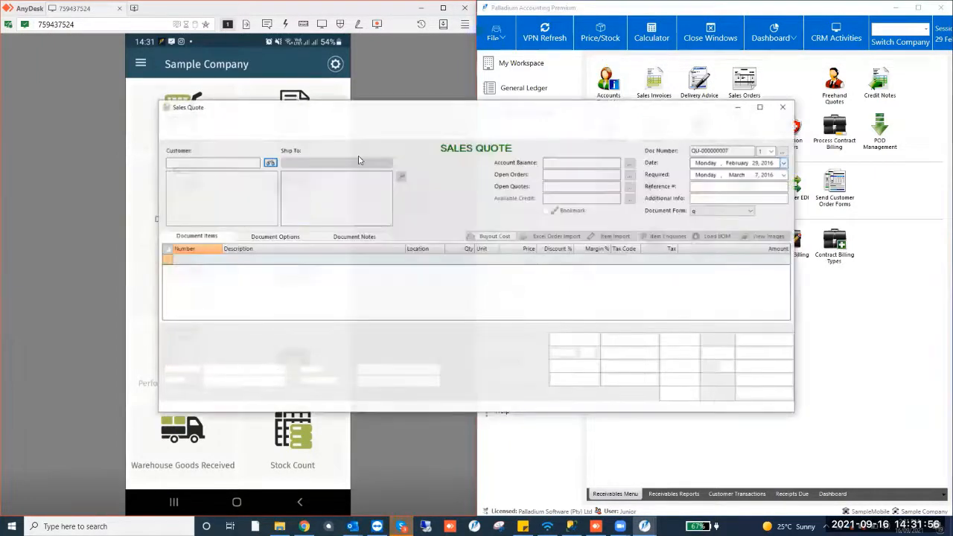
click(225, 133)
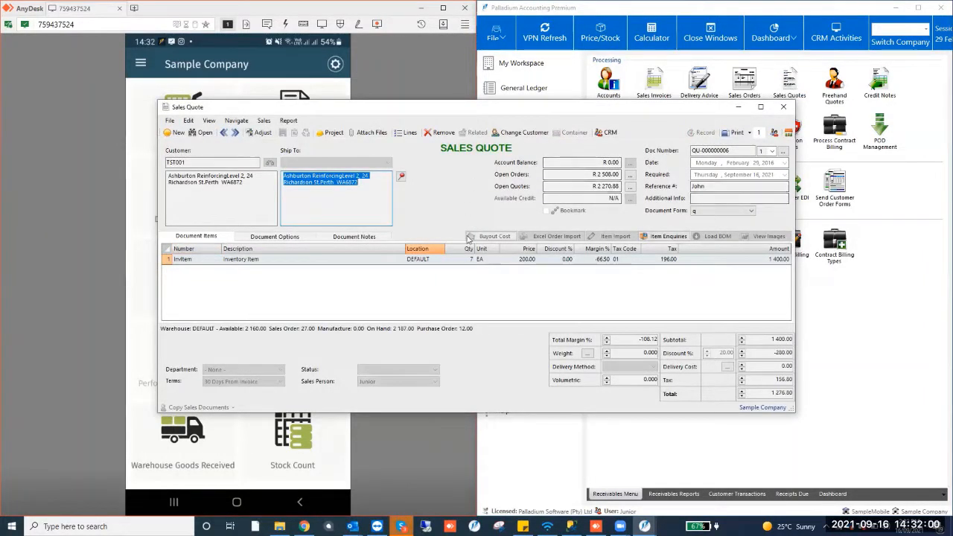
click(224, 133)
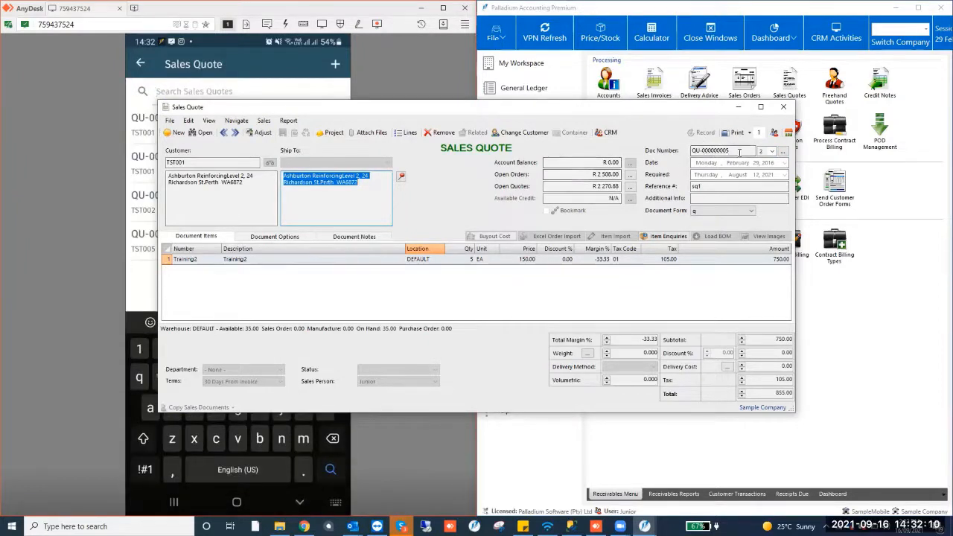
Open revision 1 of quote QU-000000005 for viewing, then close the revision and sales quote windows
drag(732, 151, 677, 158)
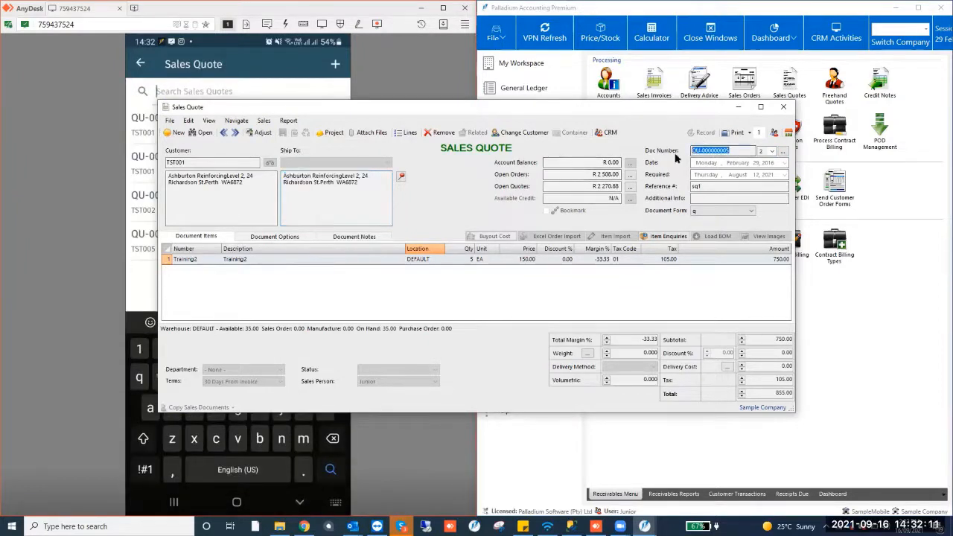
click(764, 153)
click(764, 163)
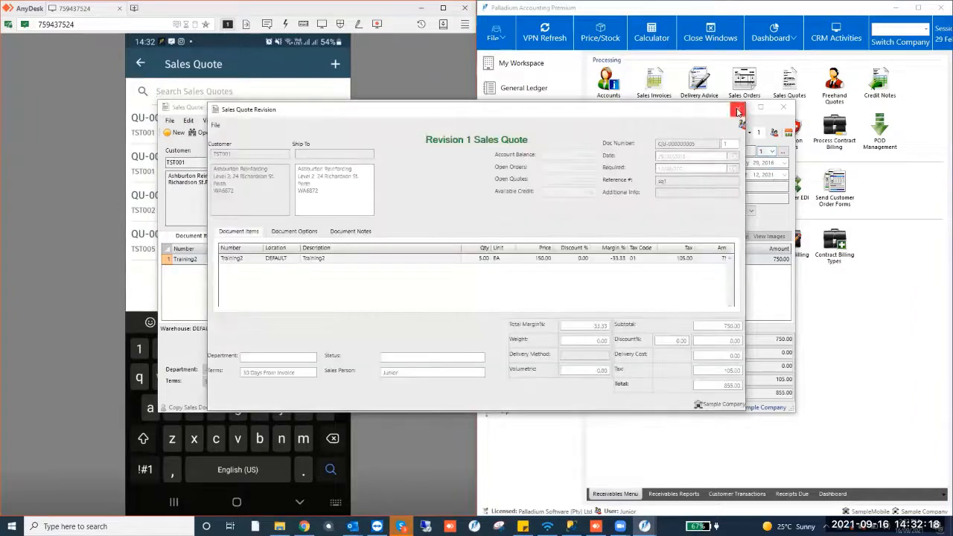
click(737, 111)
click(783, 106)
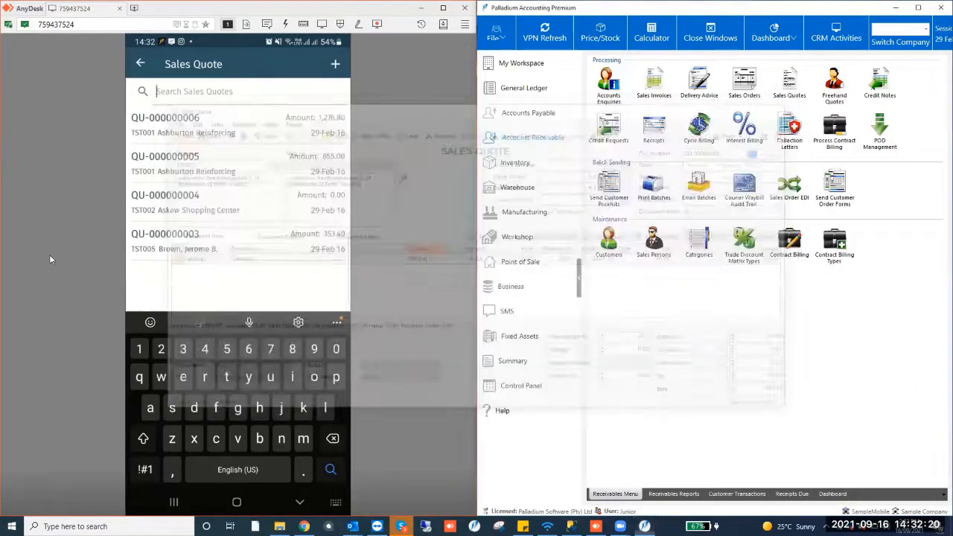
click(50, 259)
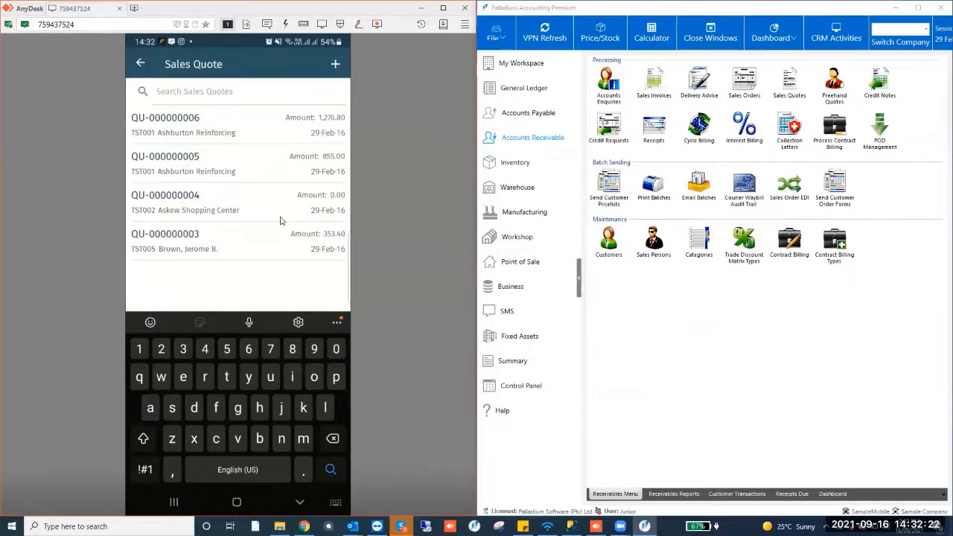
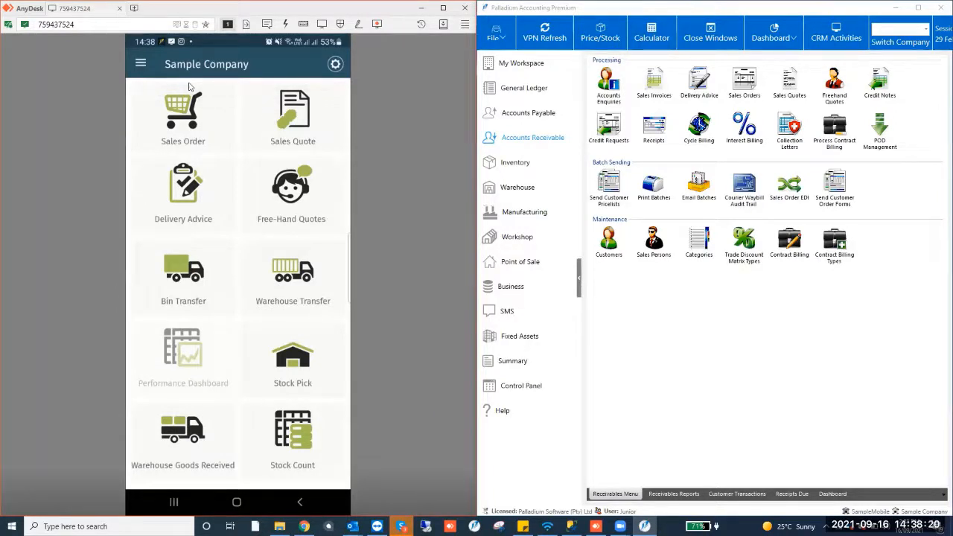
Open the first administrator's user record from Control Panel Users, review it, and close the user and User Manager windows
scroll(188, 87, down, 3)
scroll(189, 88, up, 3)
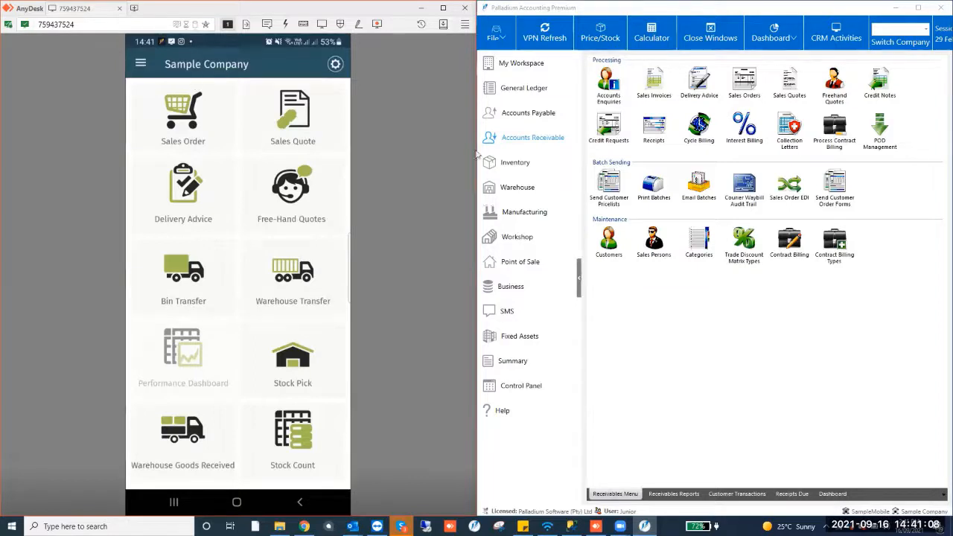
click(628, 277)
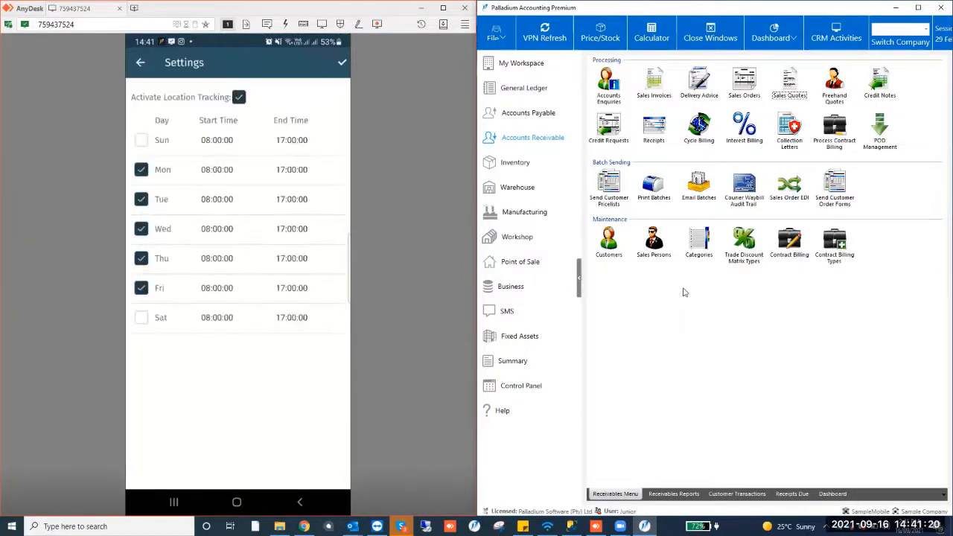
click(531, 388)
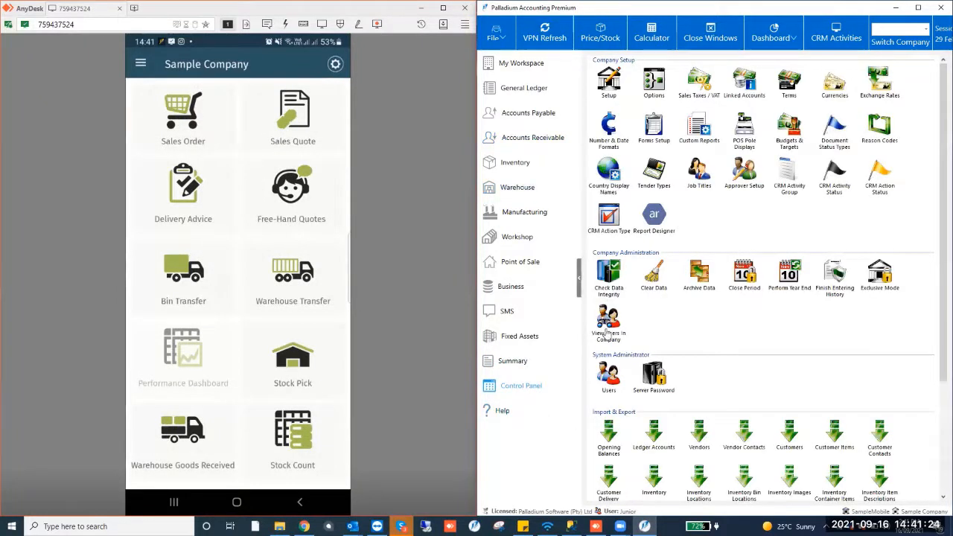
click(601, 379)
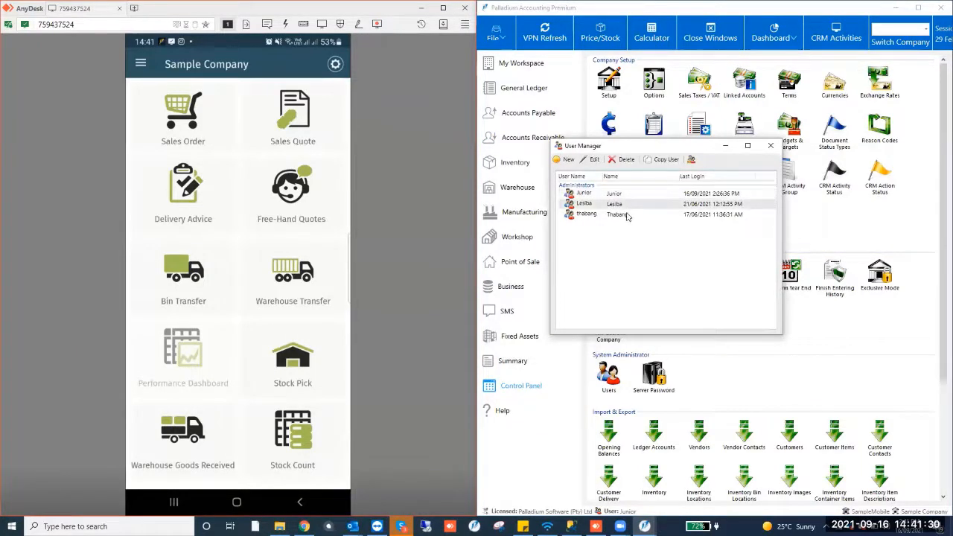
double_click(630, 198)
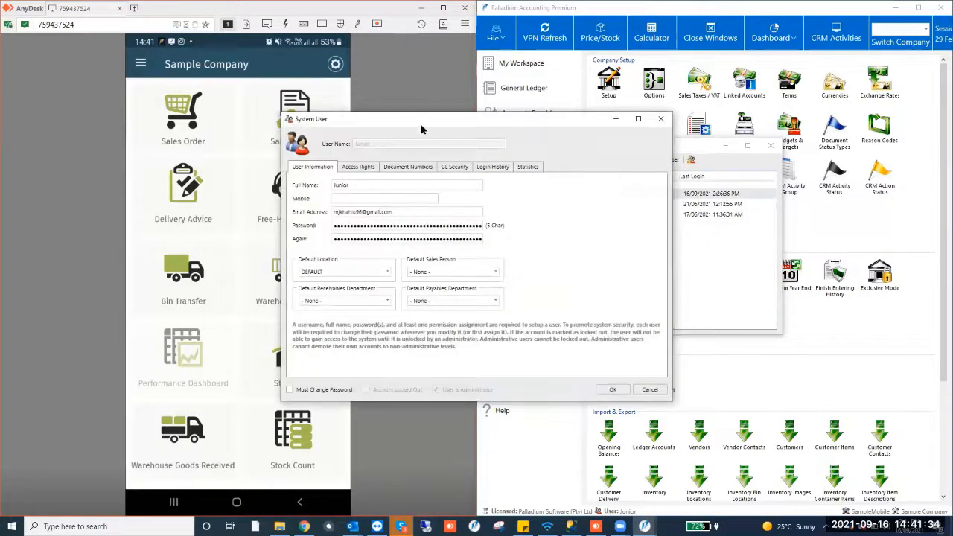
double_click(695, 204)
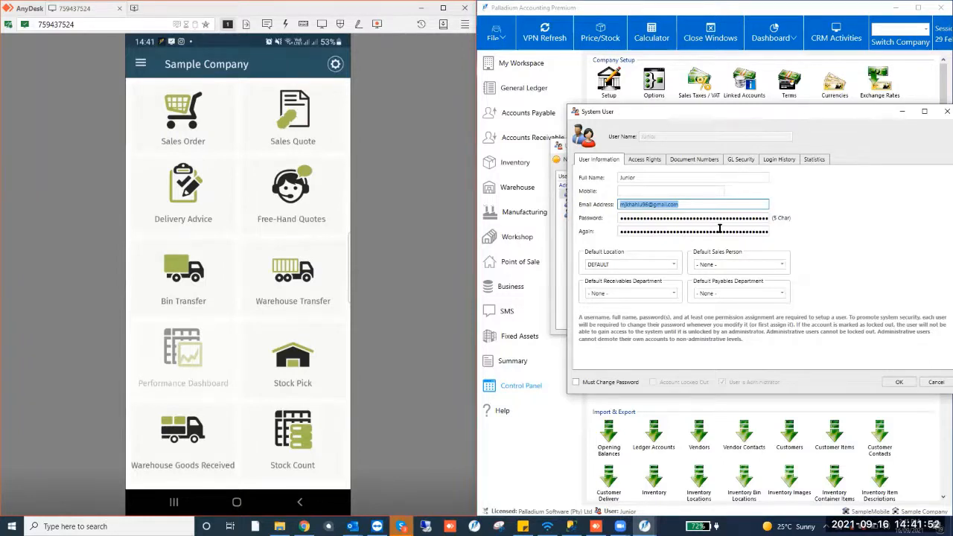
click(947, 111)
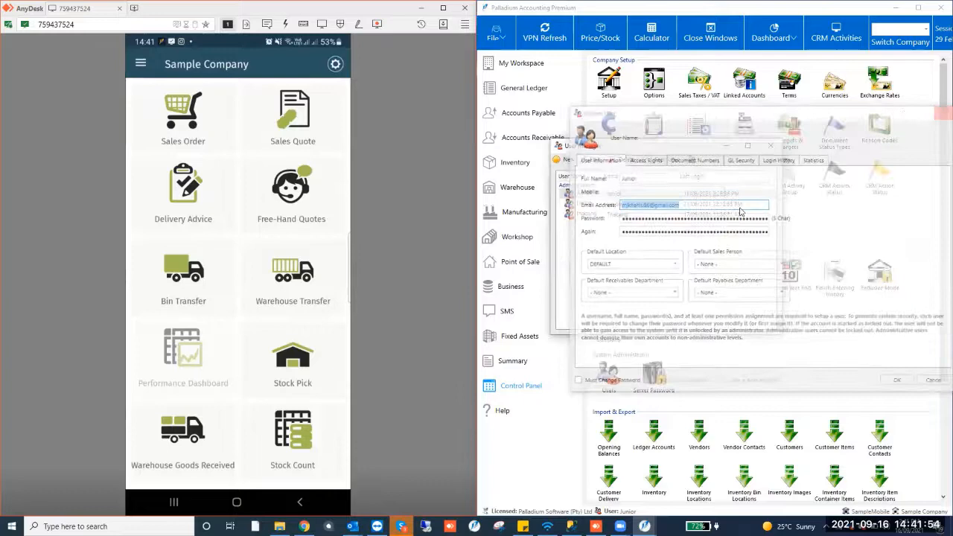
click(771, 147)
click(523, 87)
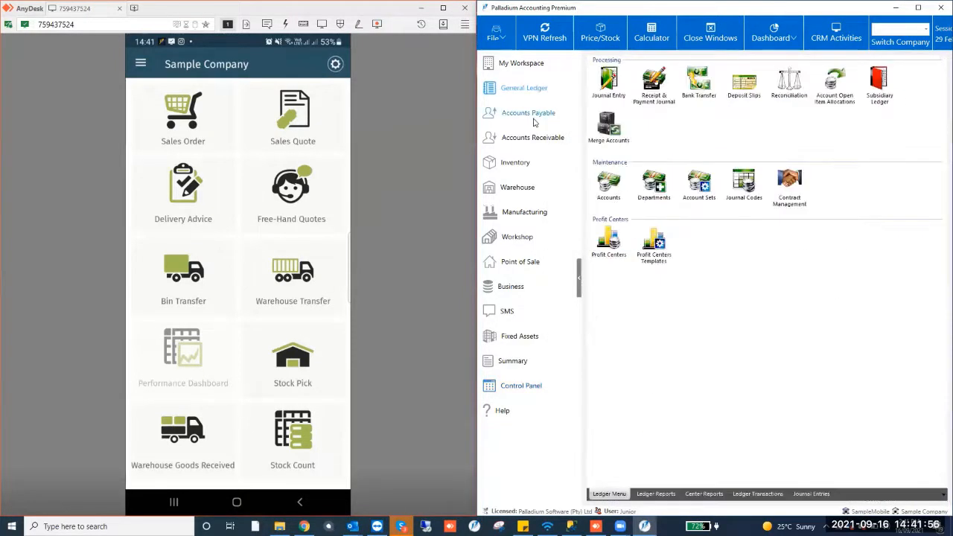
click(533, 119)
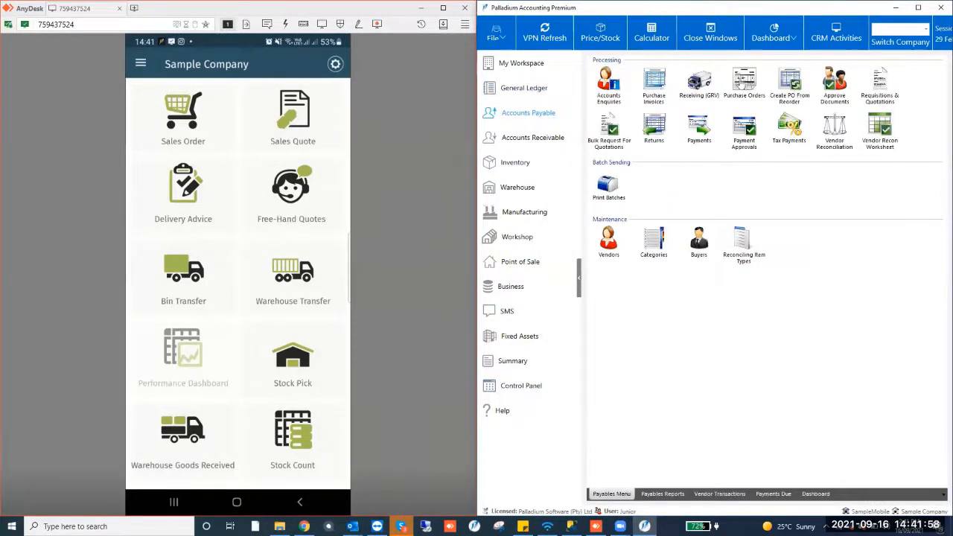
click(531, 138)
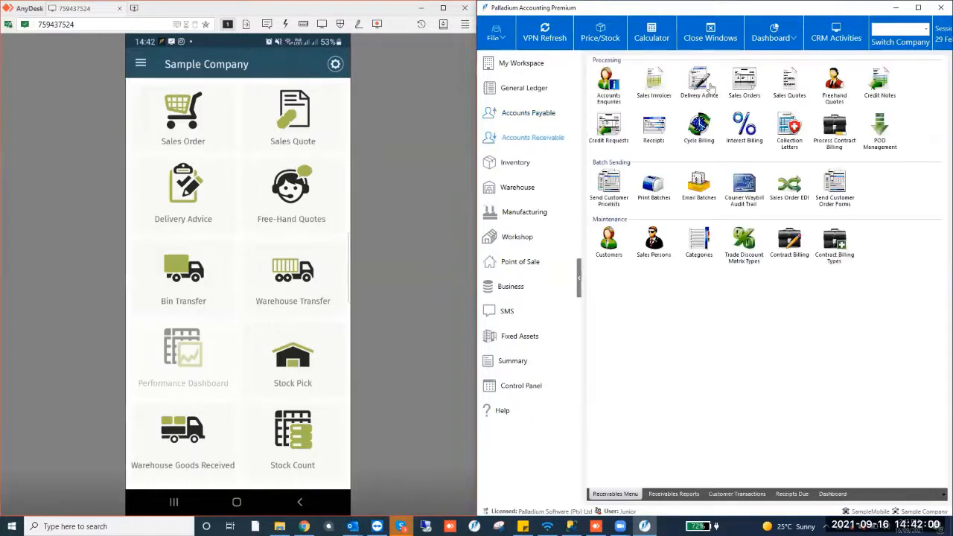
Open Sales Orders, view the most recent sales order's details, and close the sales order window
double_click(744, 82)
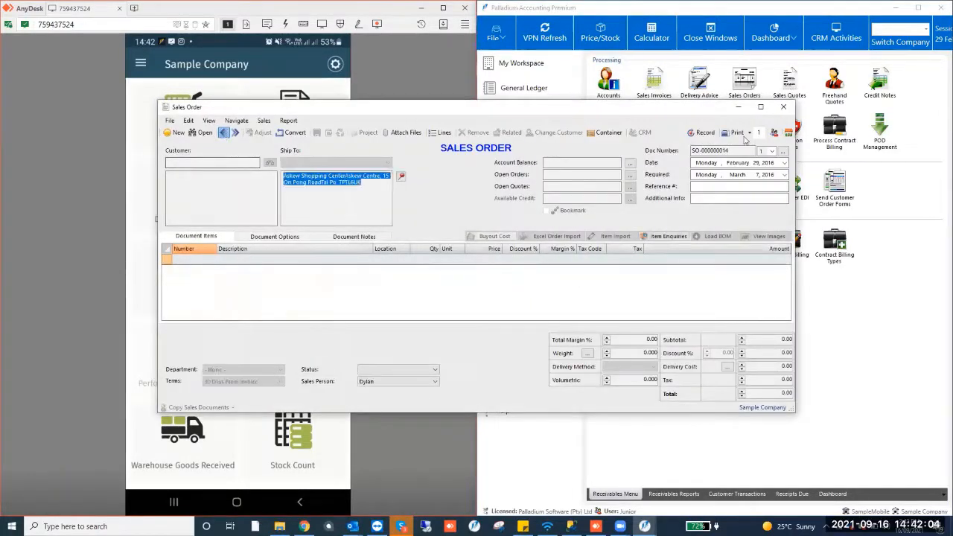
click(774, 133)
drag(490, 248, 472, 261)
click(562, 229)
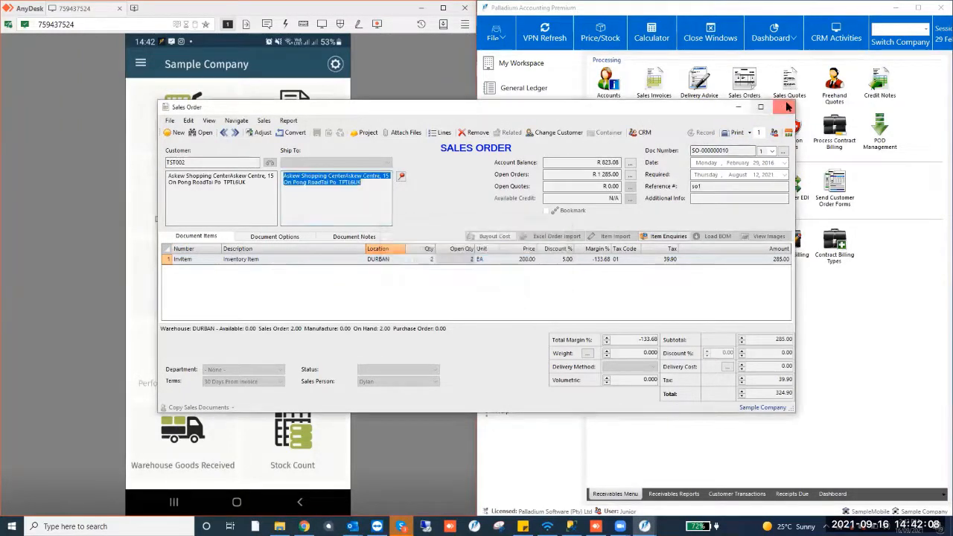
click(788, 106)
Open Sales Quotes, step back to the latest quote, view its document user information, and close the dialog and quote
double_click(789, 82)
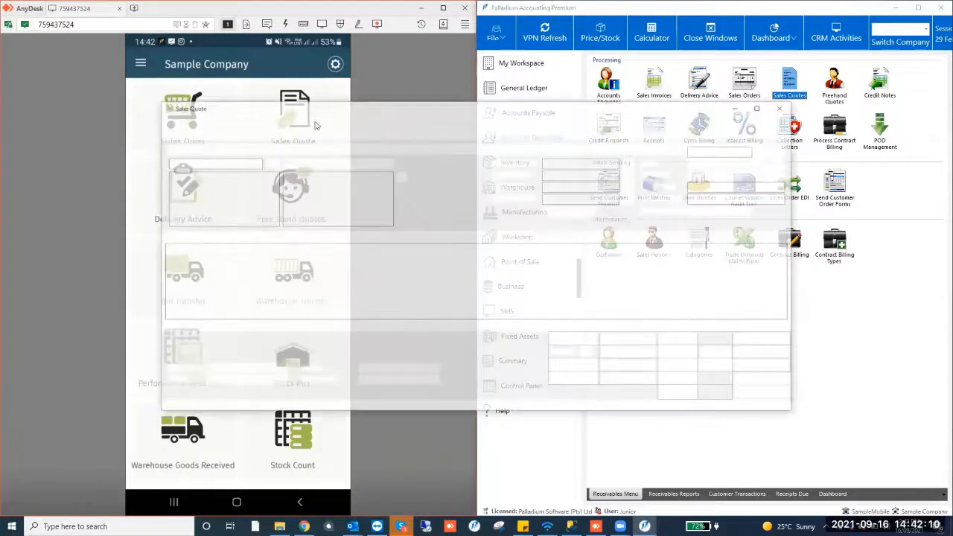
click(224, 134)
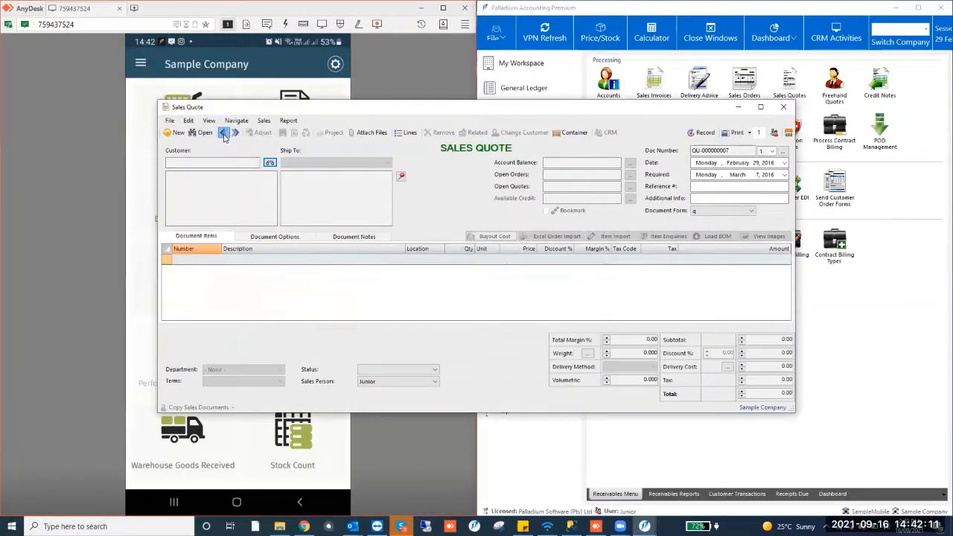
click(774, 133)
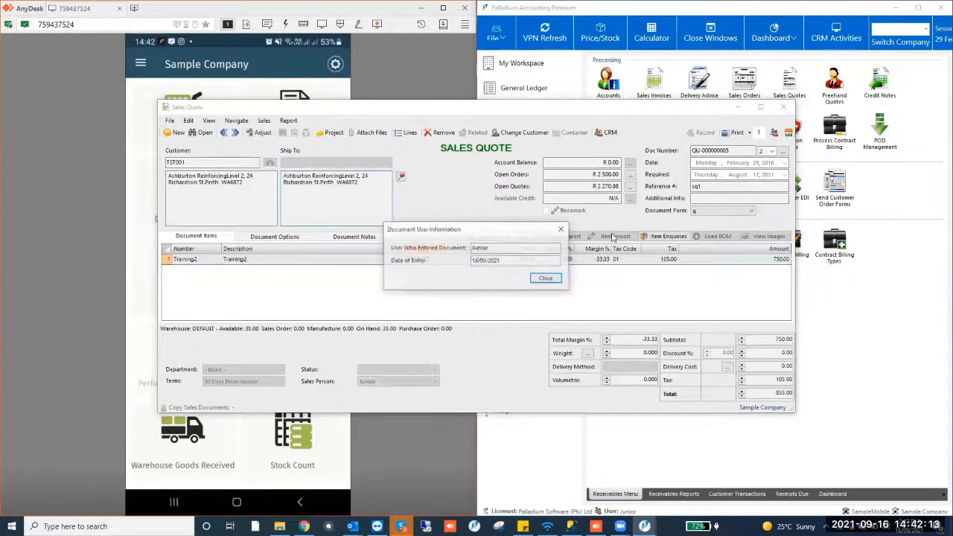
click(546, 280)
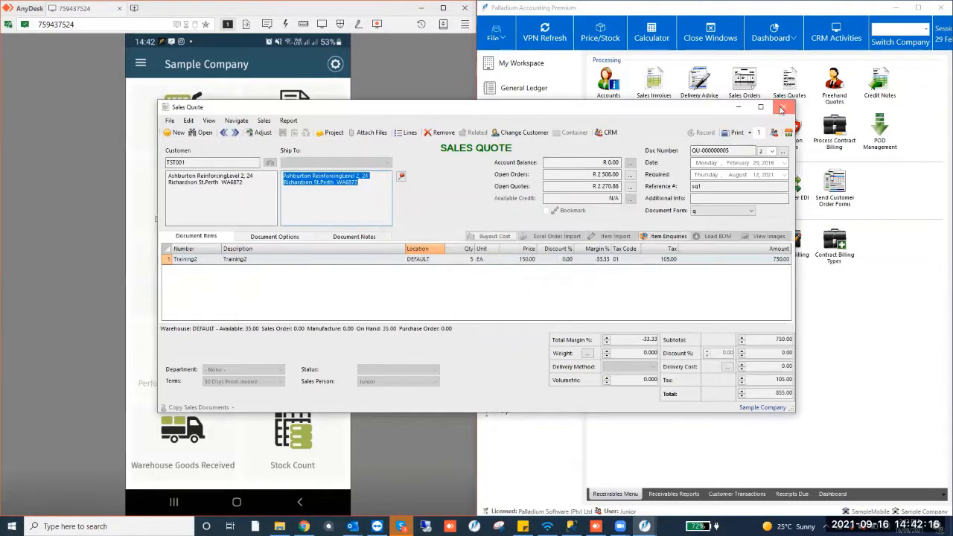
click(782, 110)
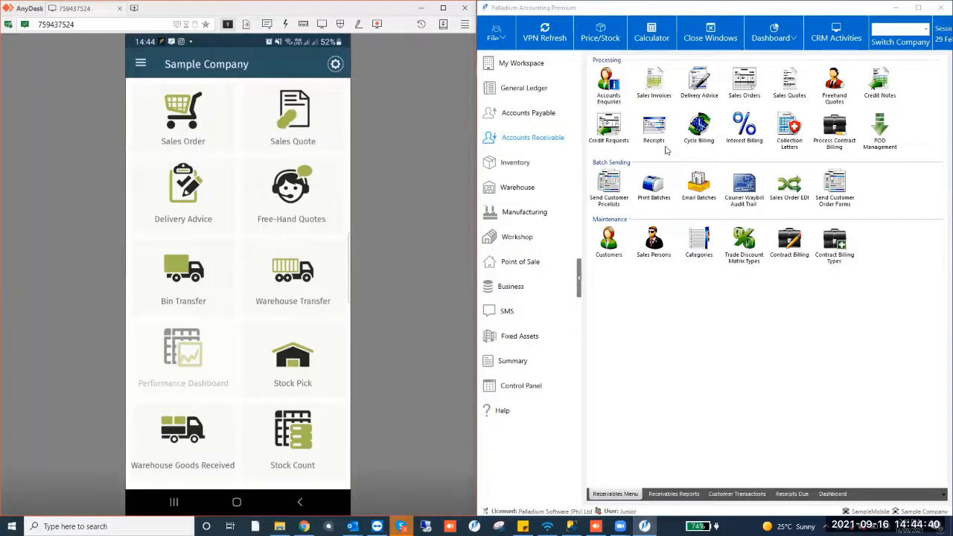
Open the first user's record from Control Panel Users, review its Access Rights, Statistics and Mobile permissions, then close both windows
click(521, 385)
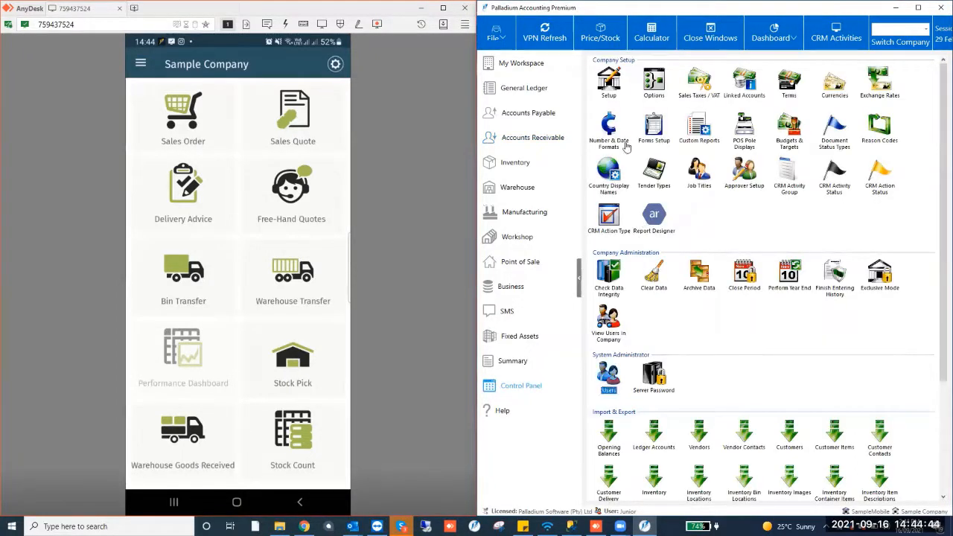
double_click(608, 376)
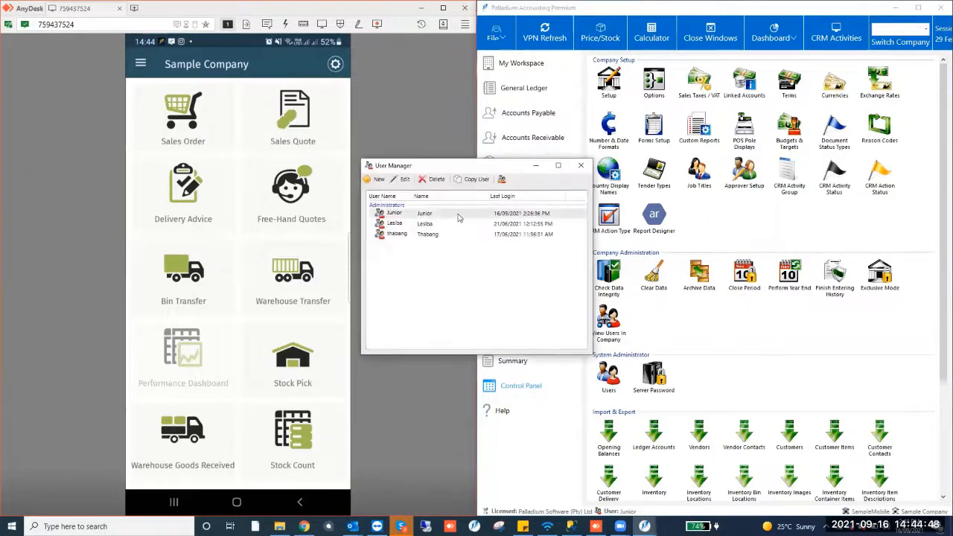
double_click(458, 214)
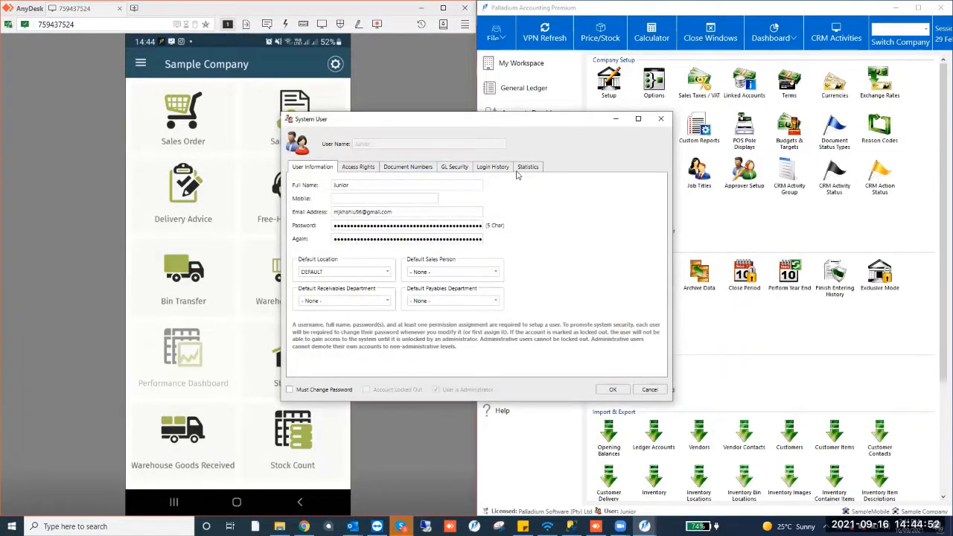
click(351, 169)
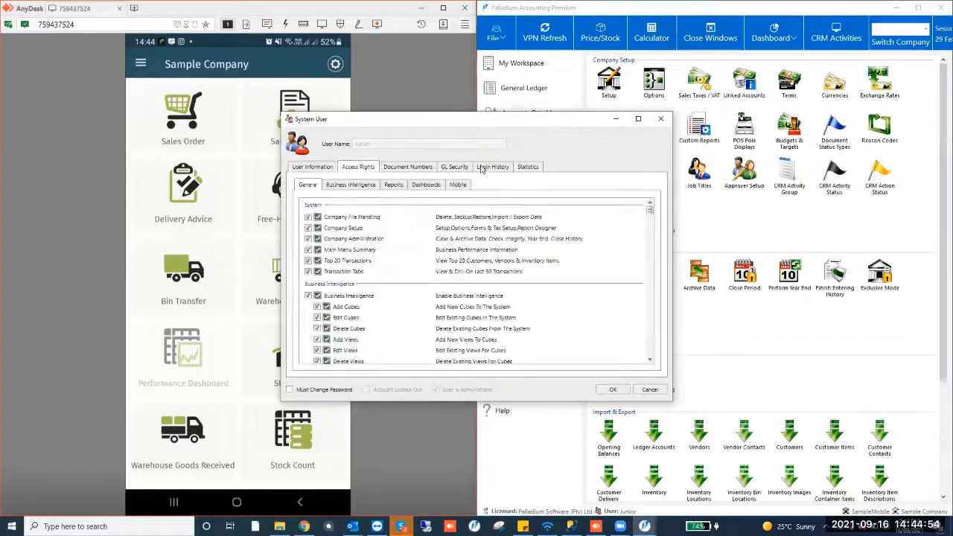
click(528, 168)
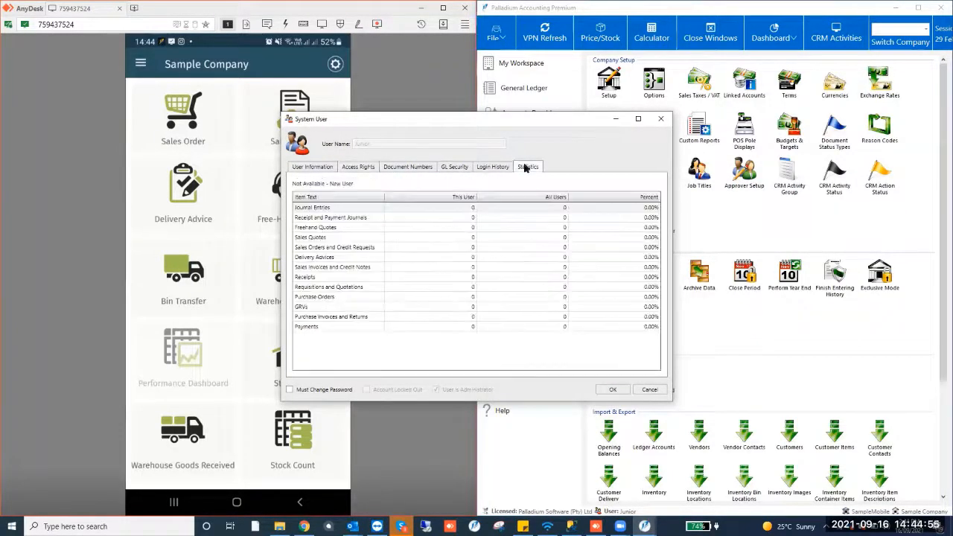
click(323, 169)
click(374, 171)
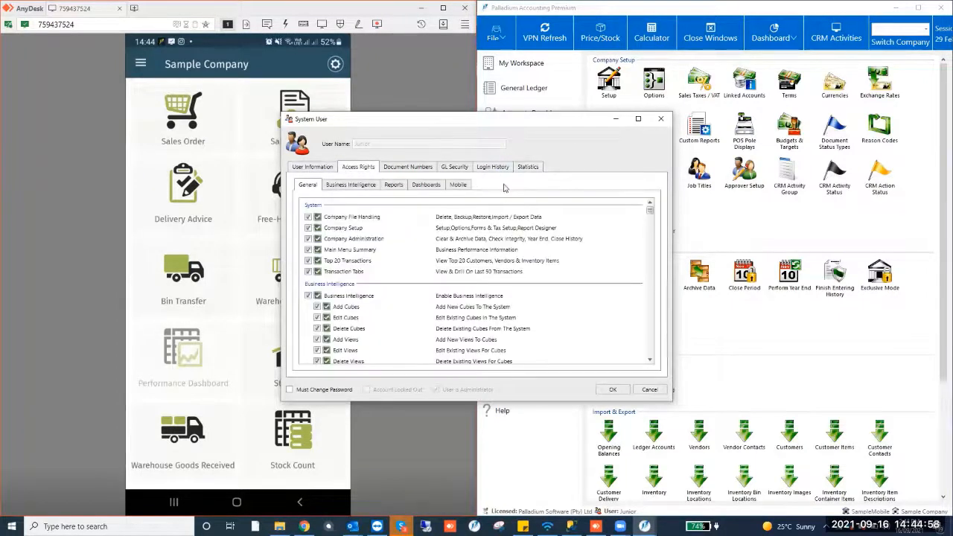
click(459, 187)
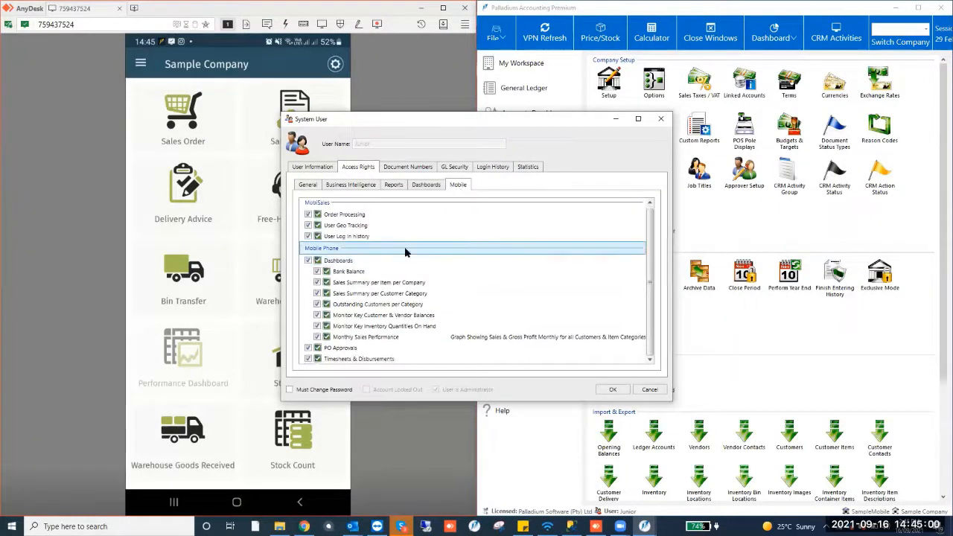
scroll(387, 273, up, 1)
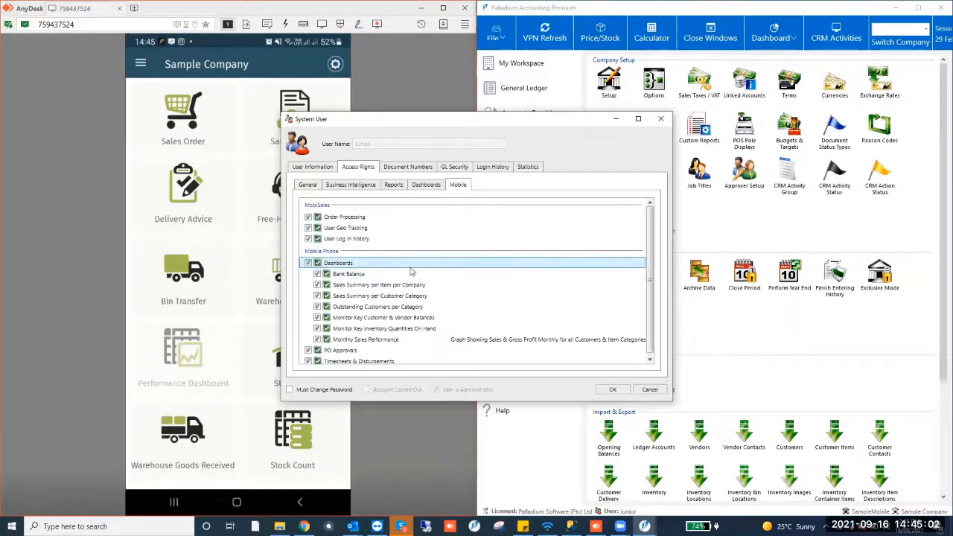
click(659, 121)
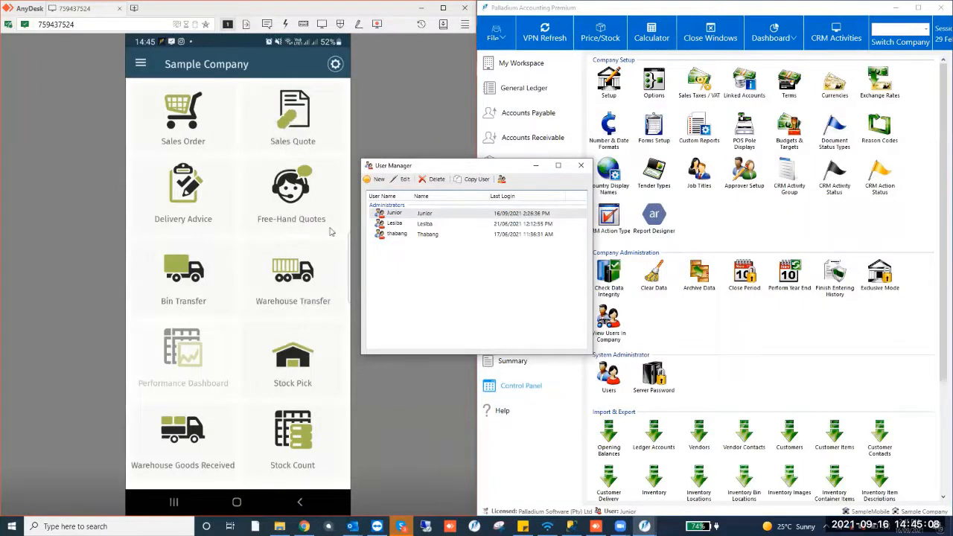
click(581, 165)
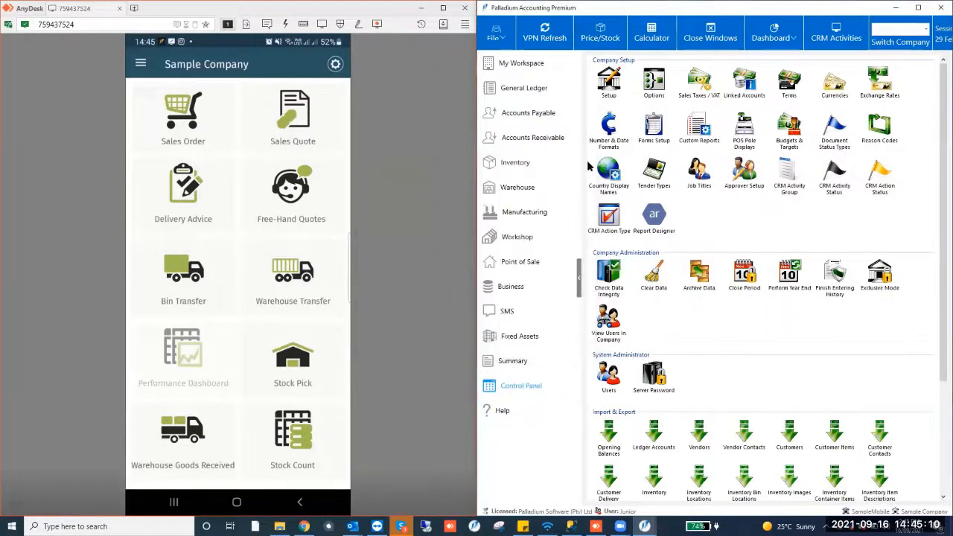